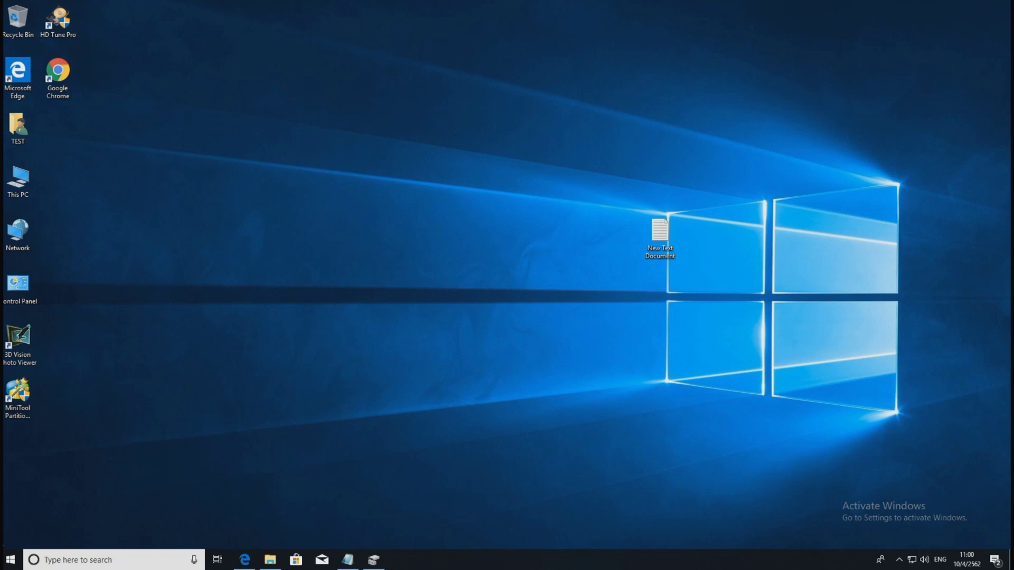
Open Disk Management and check which partition-style conversion options are available for Disk 1.
right_click(8, 562)
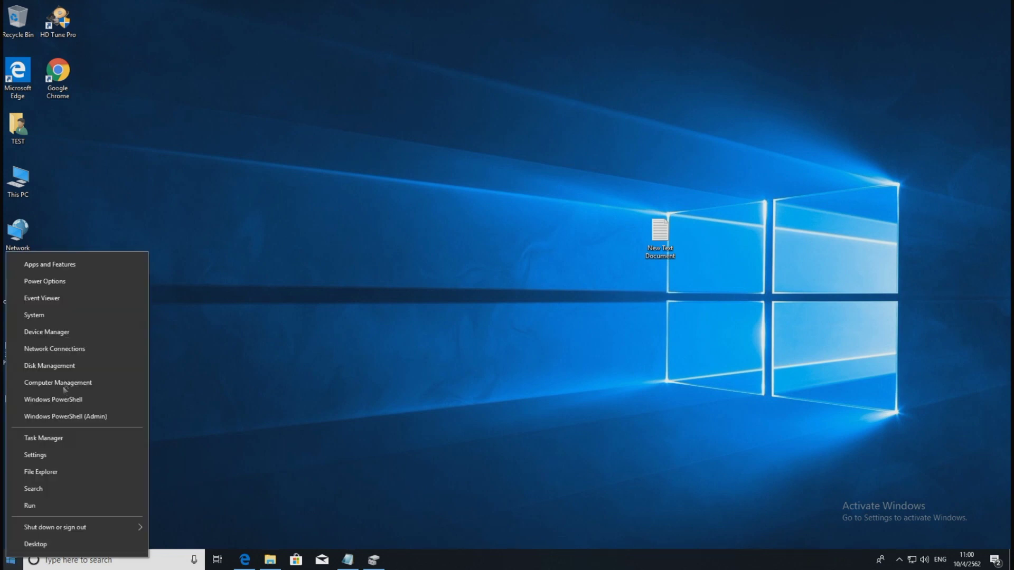
click(72, 369)
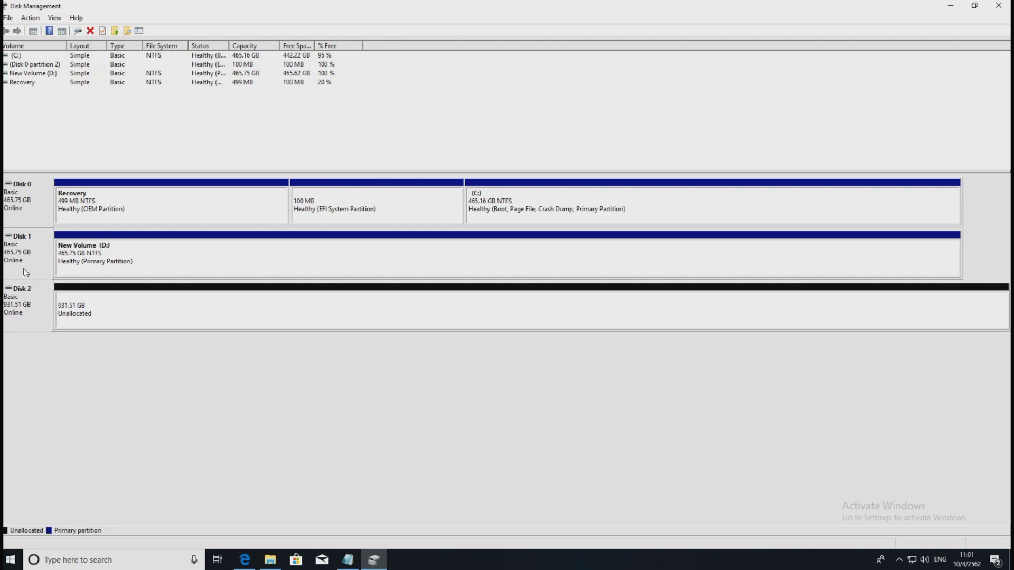
right_click(22, 252)
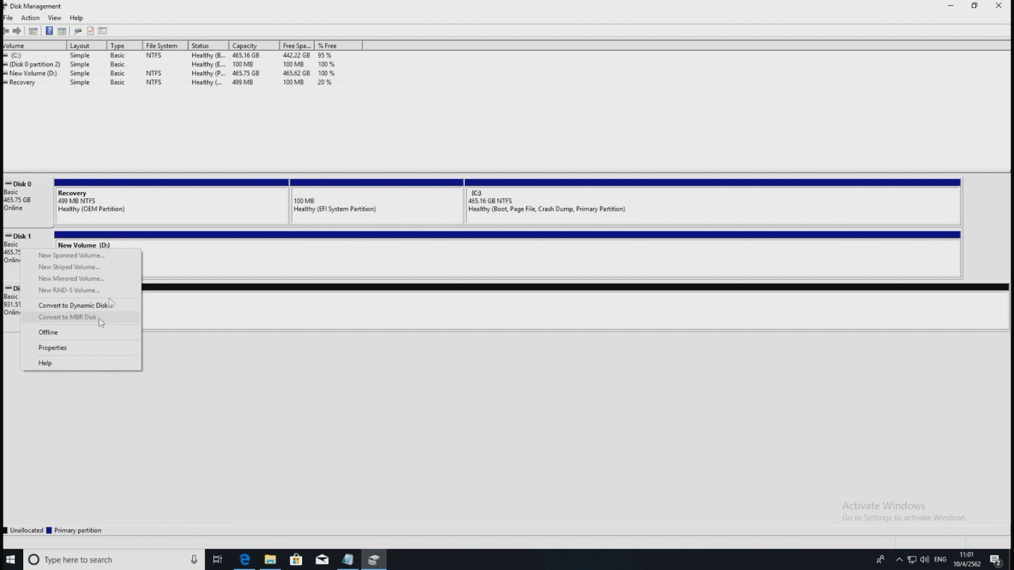
click(220, 246)
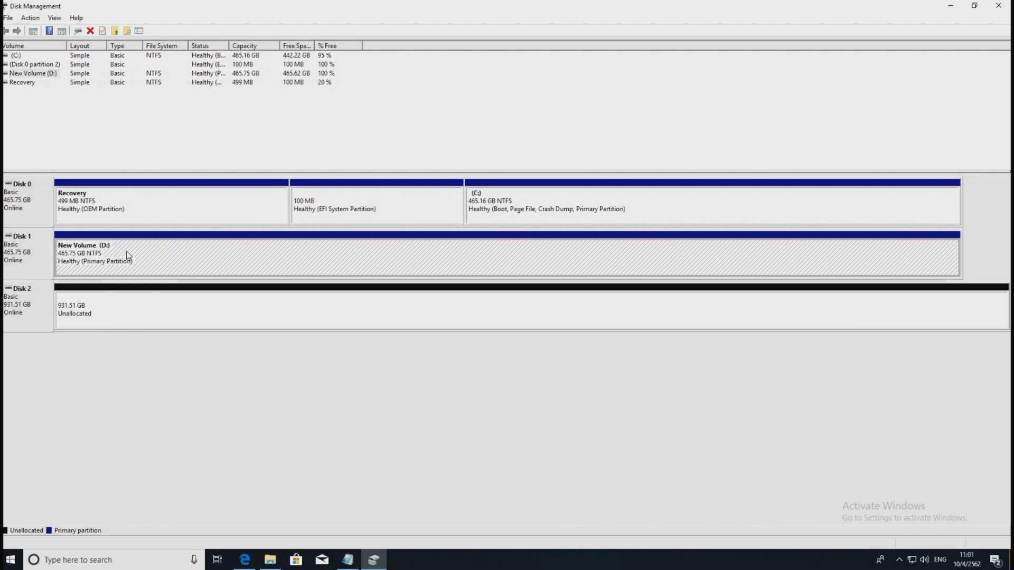
right_click(12, 252)
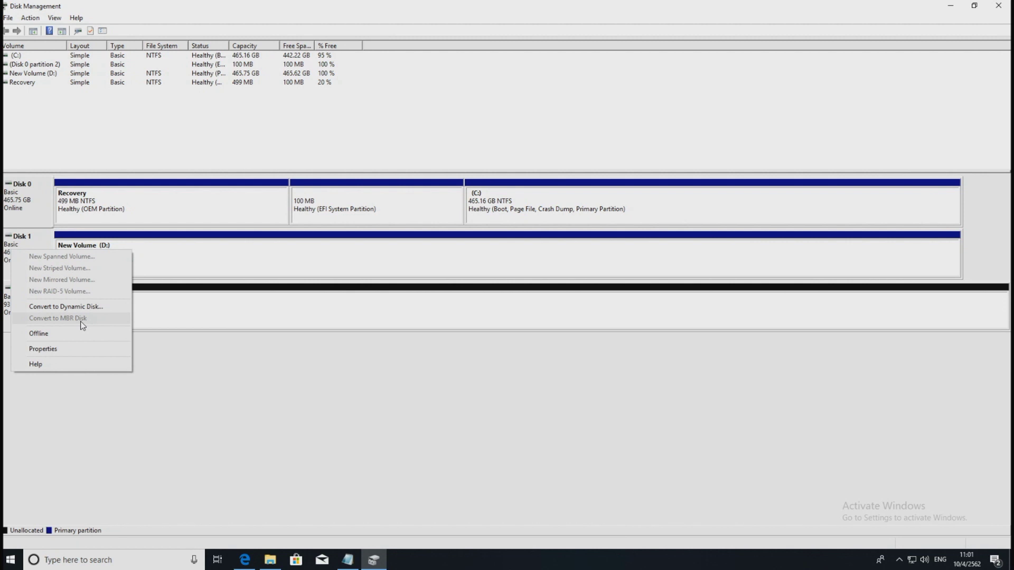
click(272, 448)
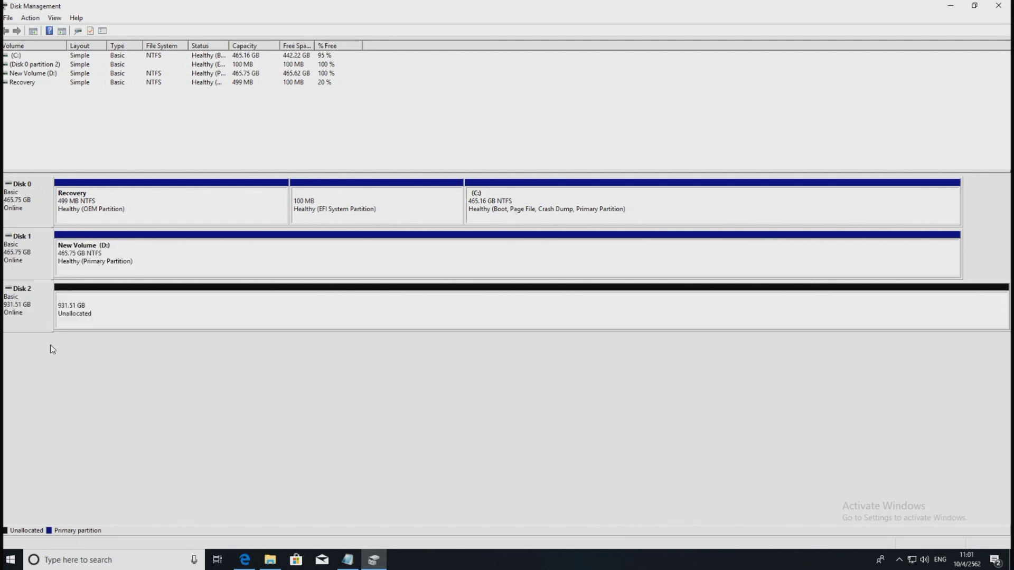
Check the conversion options of Disk 2 and the volume options of its unallocated space.
right_click(26, 304)
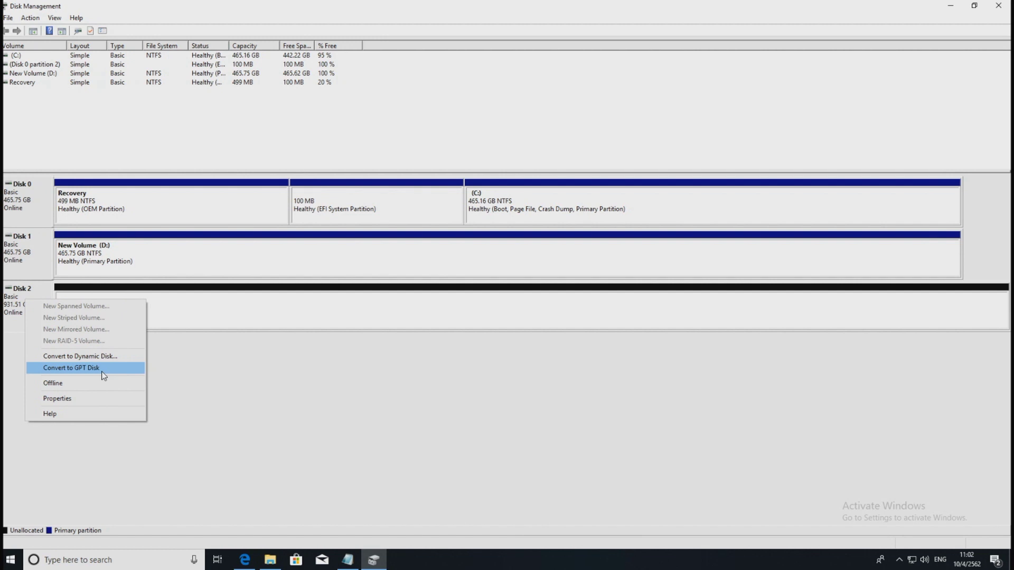
click(368, 382)
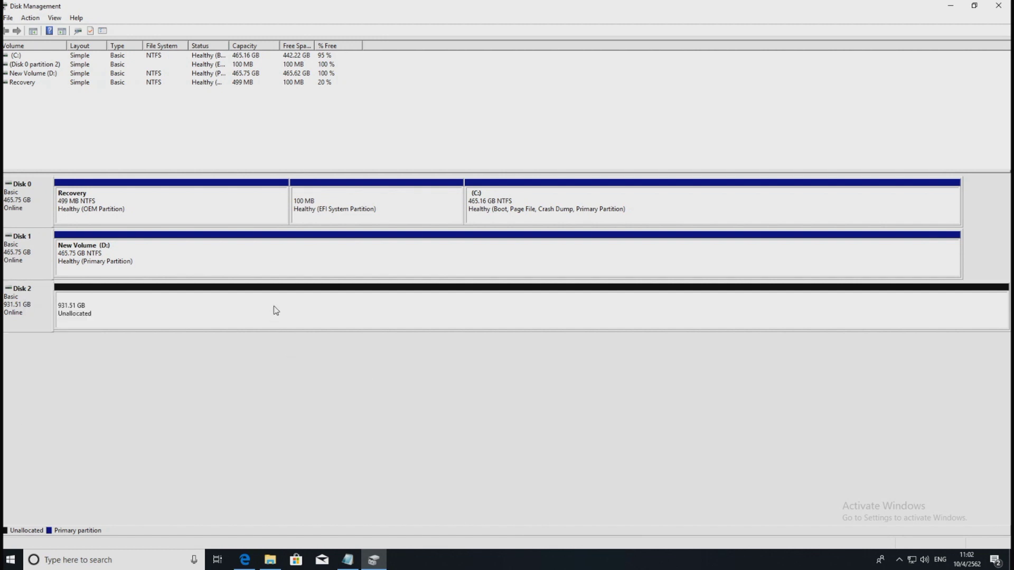
right_click(275, 310)
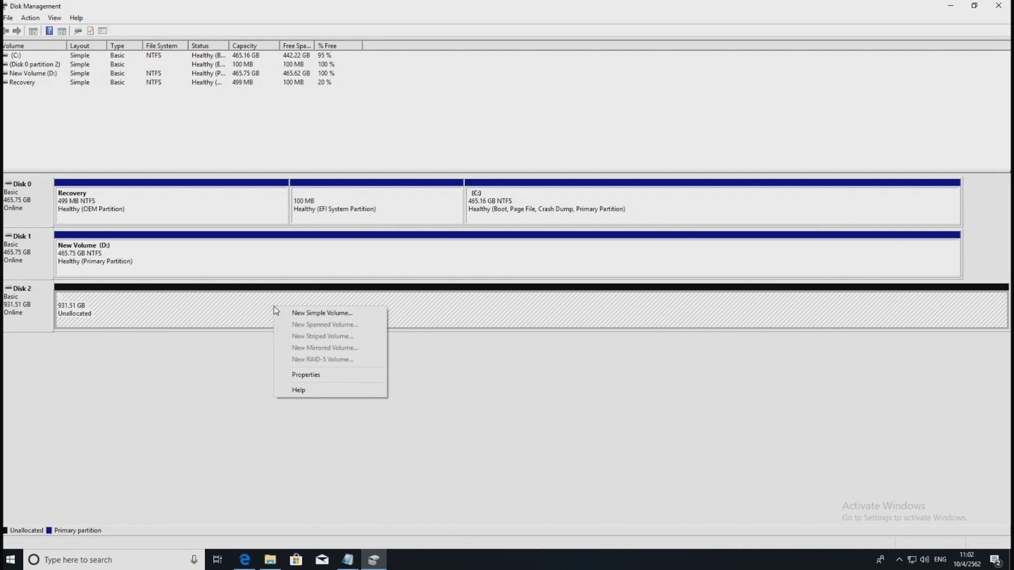
click(147, 406)
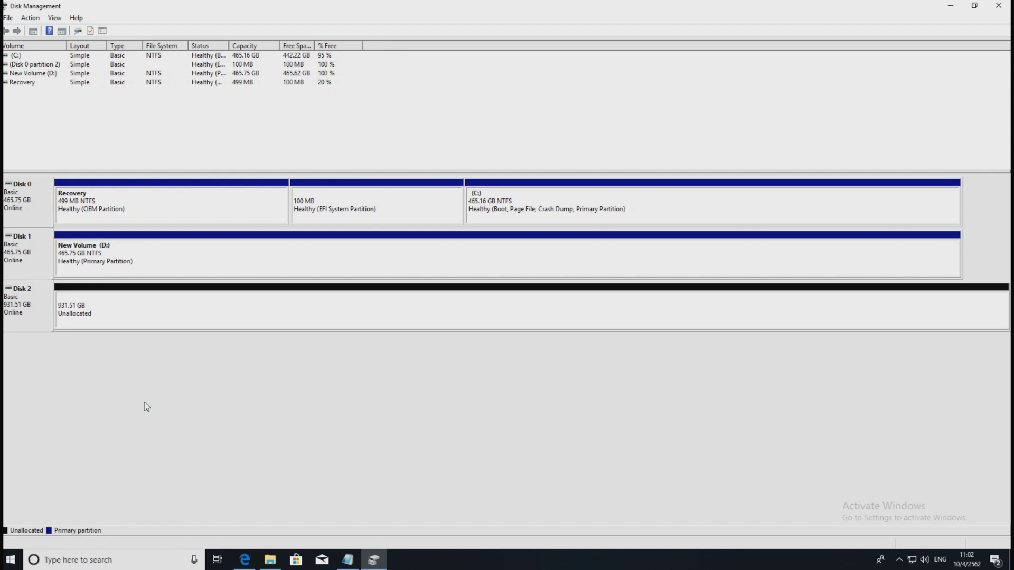
Convert Disk 2 to a GPT disk and check the partition style in its volume properties.
right_click(27, 311)
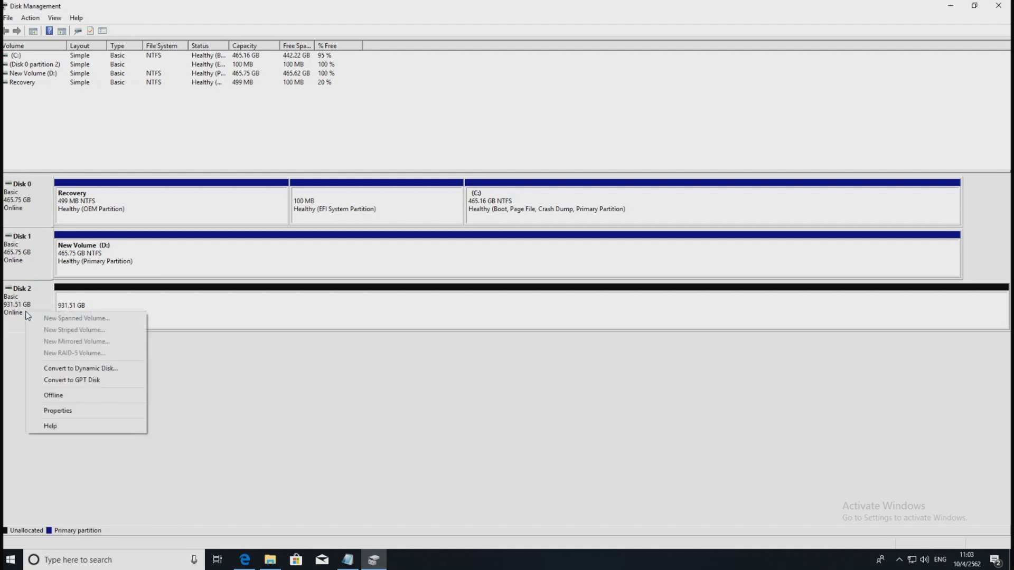
click(104, 387)
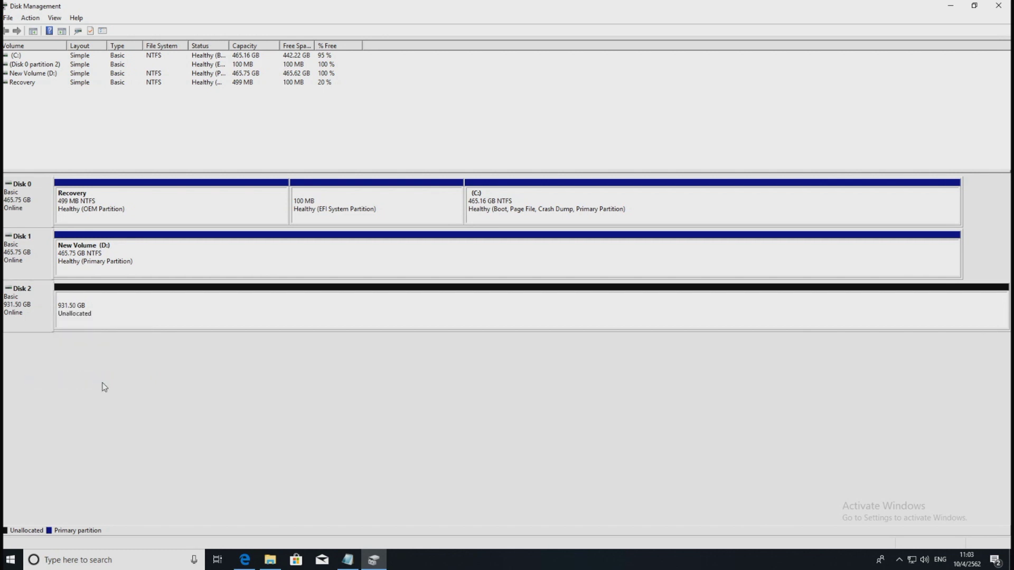
right_click(14, 304)
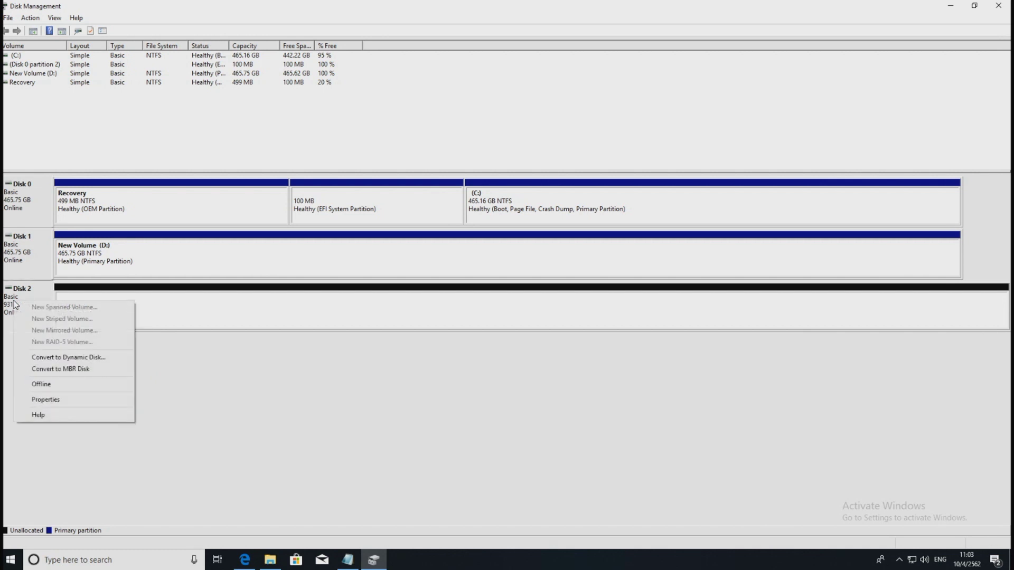
click(53, 401)
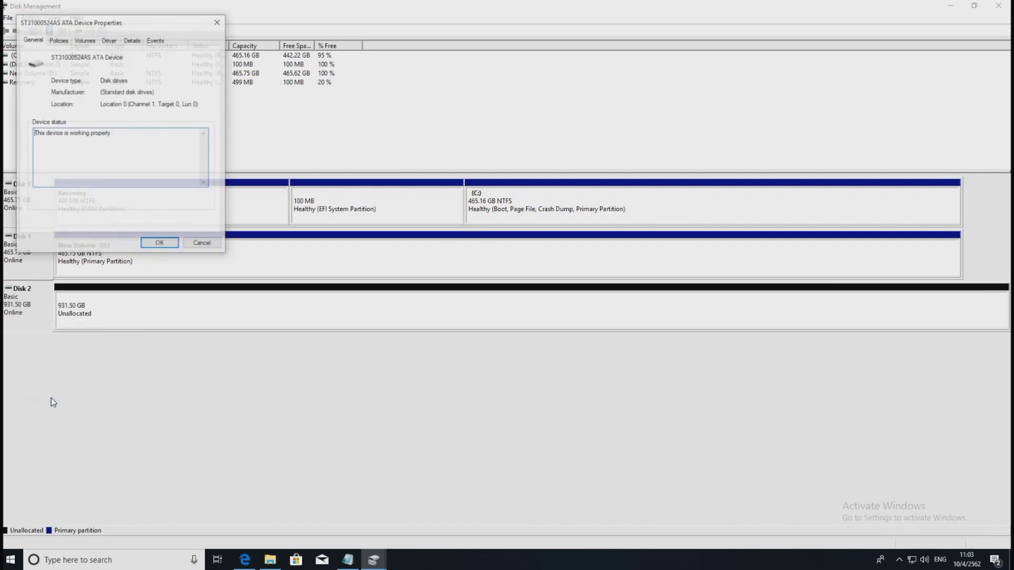
click(84, 40)
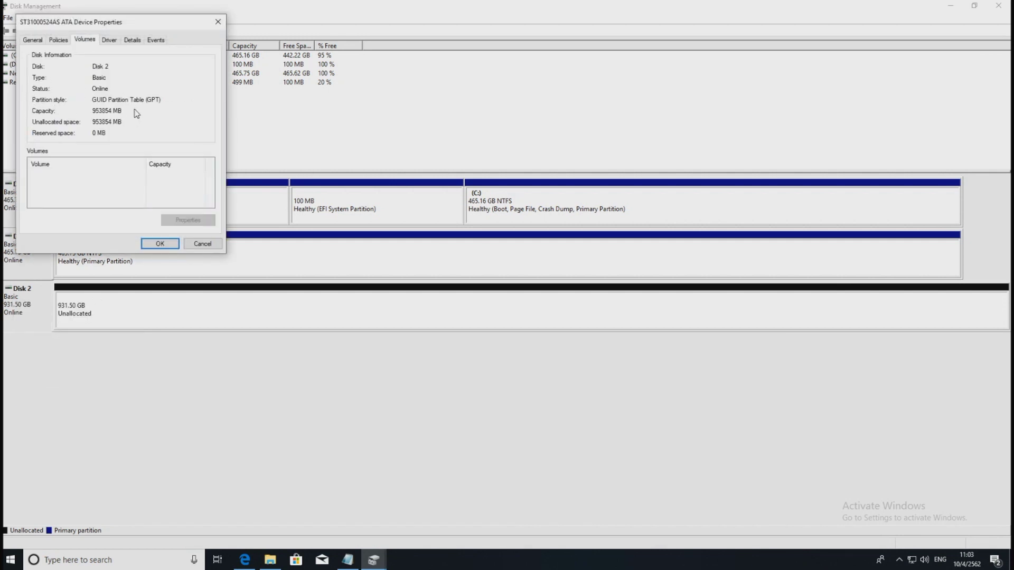
click(206, 244)
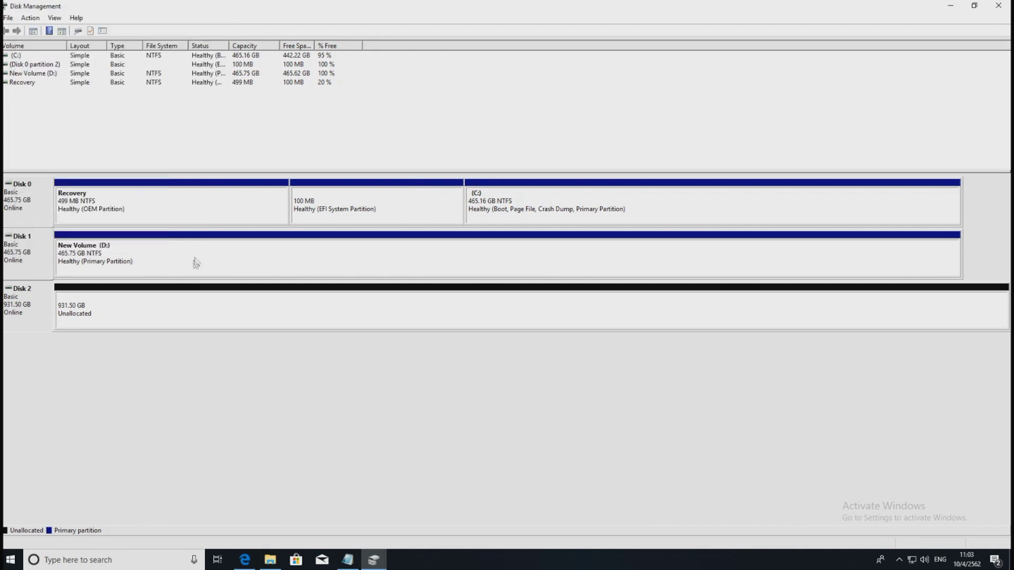
Convert Disk 2 back to an MBR disk and recheck the conversion options of Disk 1.
right_click(17, 311)
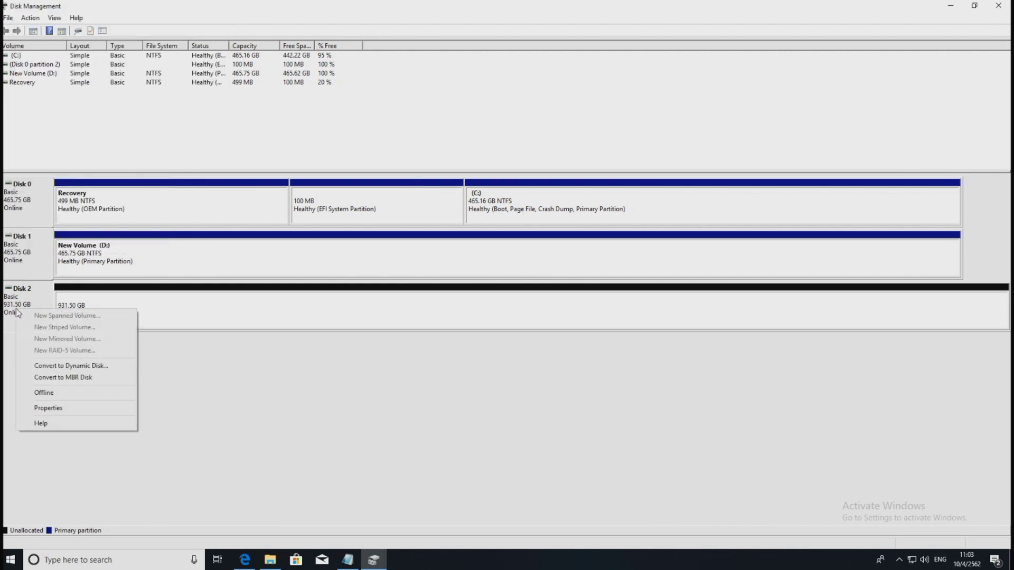
click(91, 380)
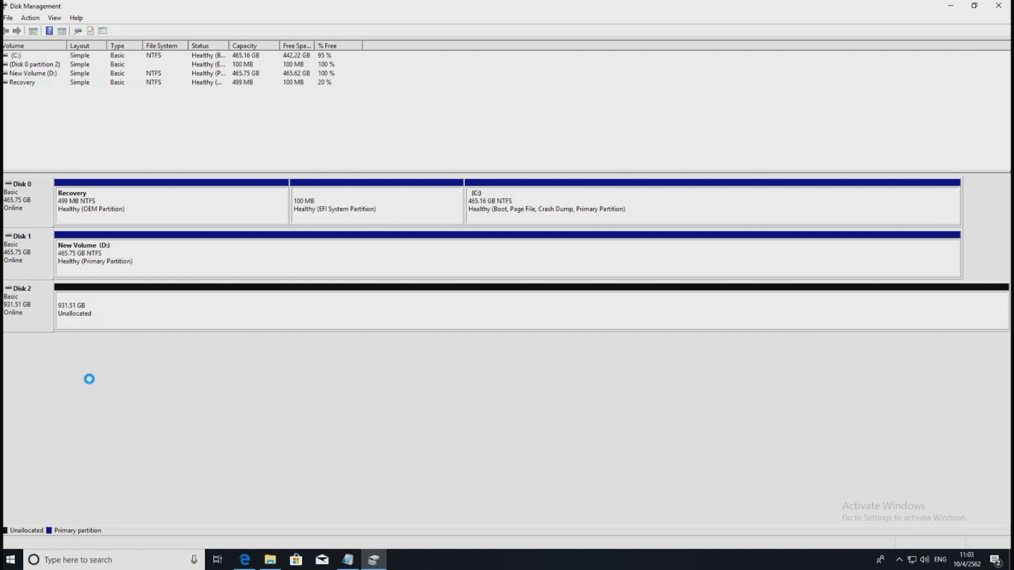
right_click(25, 256)
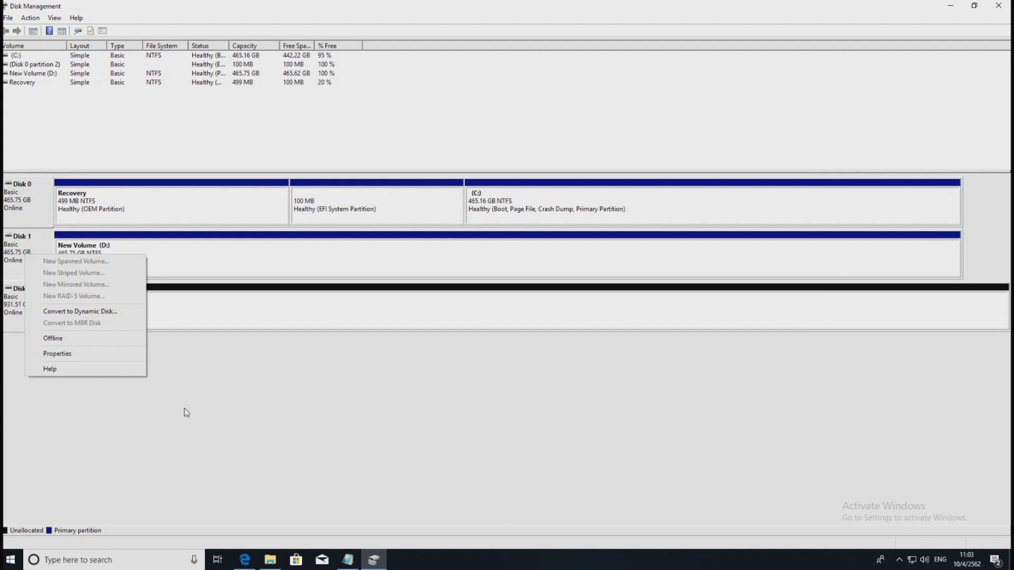
click(179, 389)
Create a full-size simple NTFS volume E: named New Volume on Disk 2, and check the disk's conversion options.
right_click(165, 310)
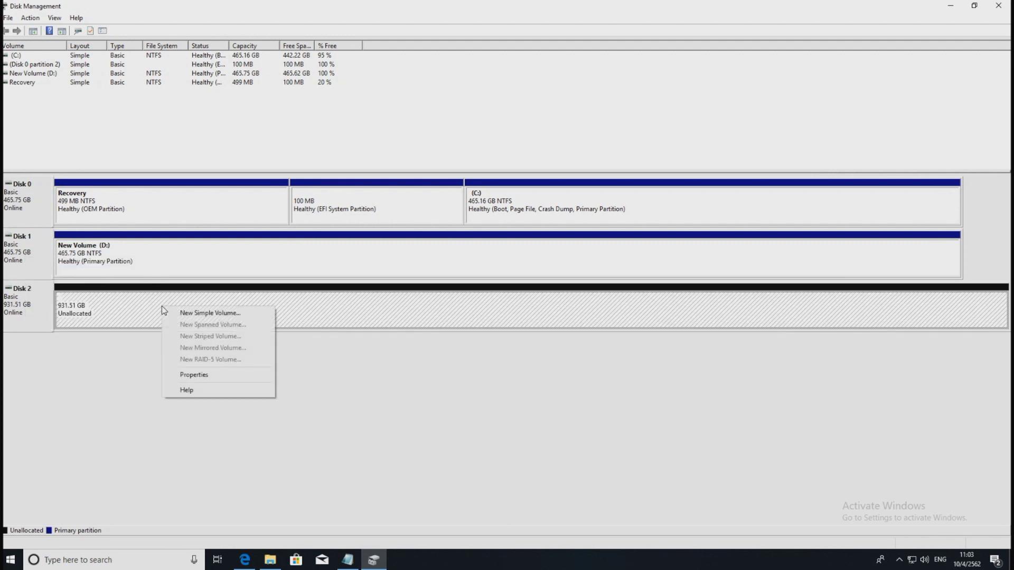
click(220, 314)
click(200, 246)
click(200, 246)
click(200, 247)
click(201, 245)
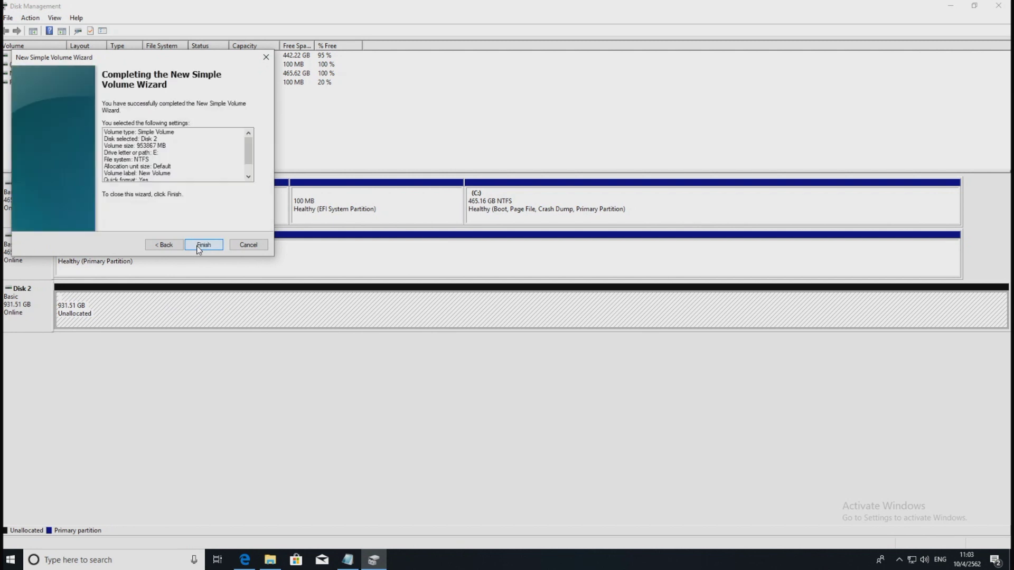
click(200, 245)
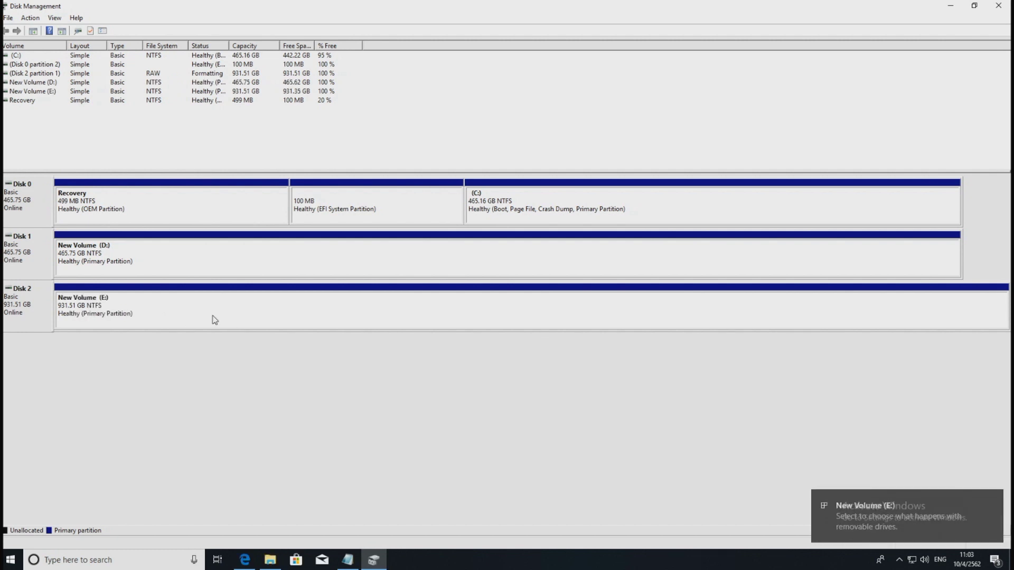
right_click(24, 304)
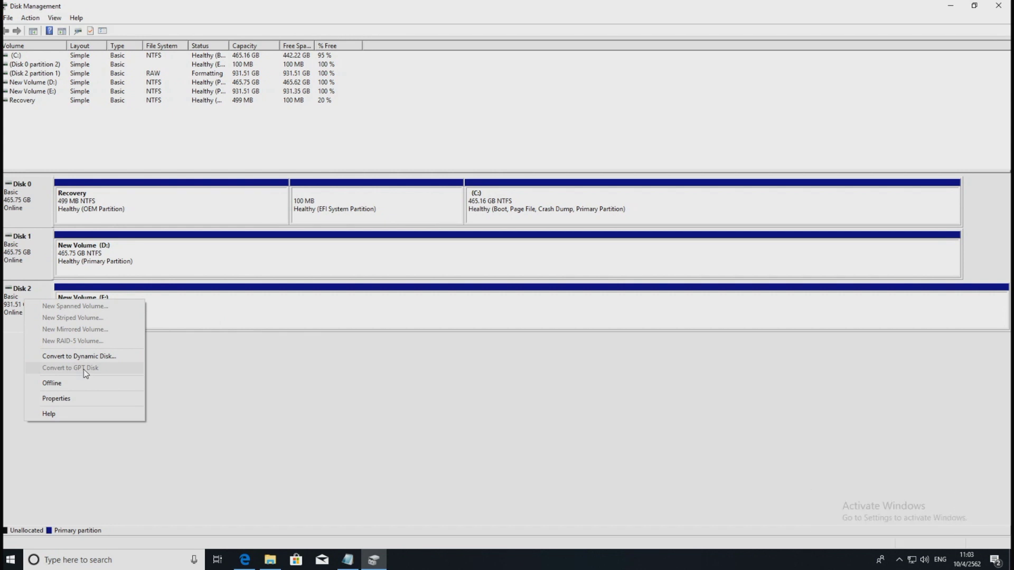
key(Escape)
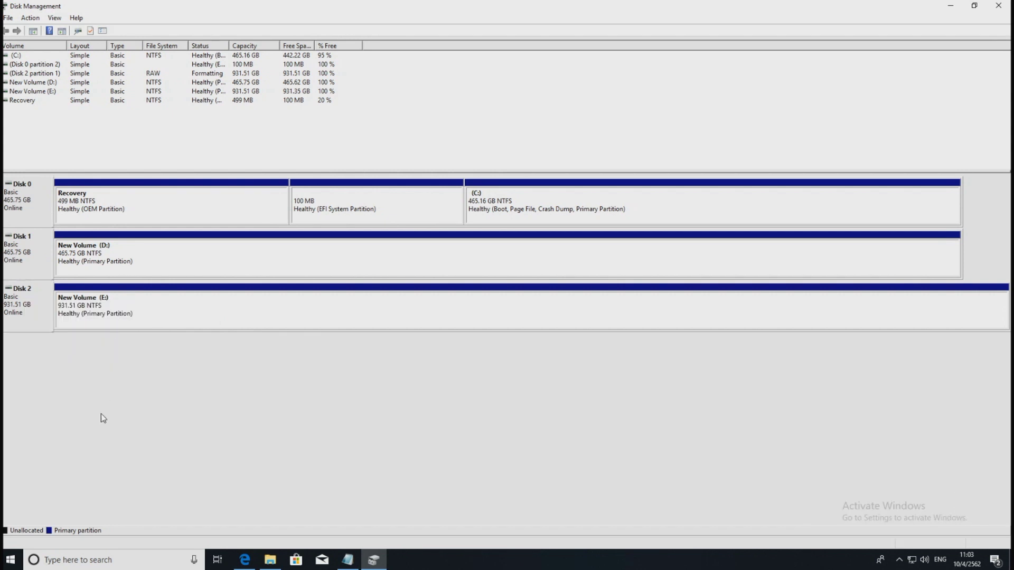
Delete volume E: from Disk 2 and check whether the disk can be converted to GPT.
right_click(111, 309)
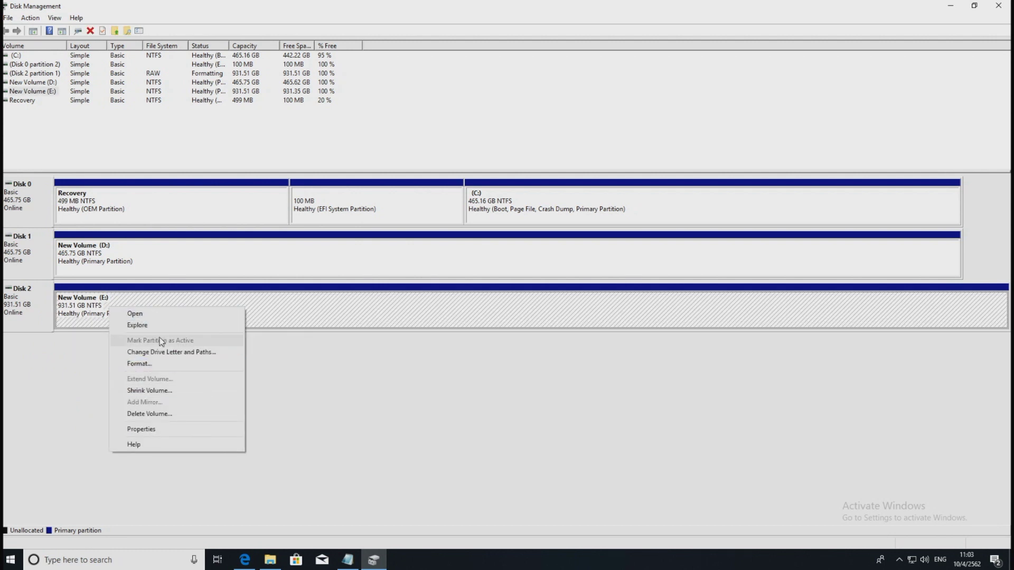
click(169, 414)
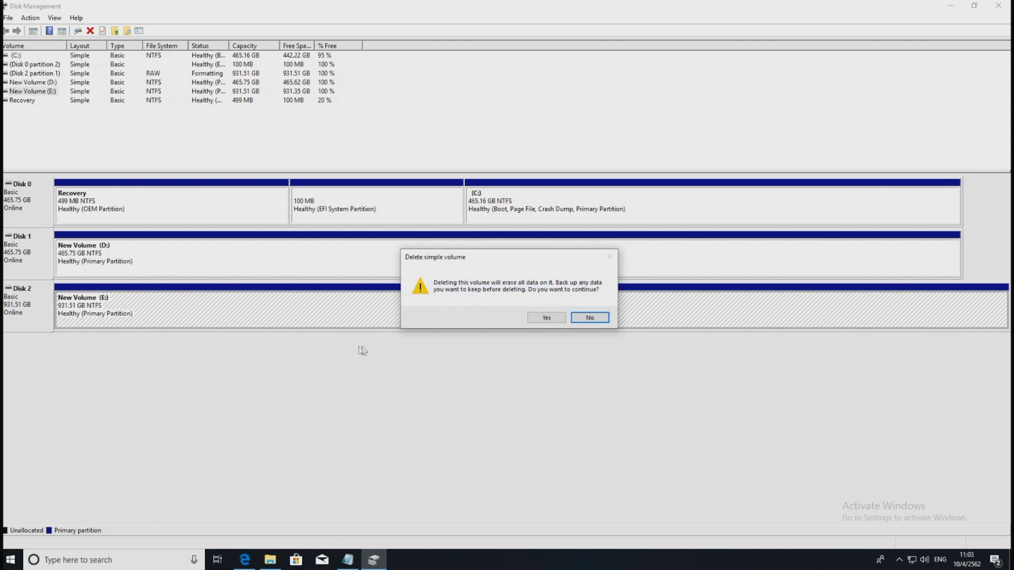
click(540, 319)
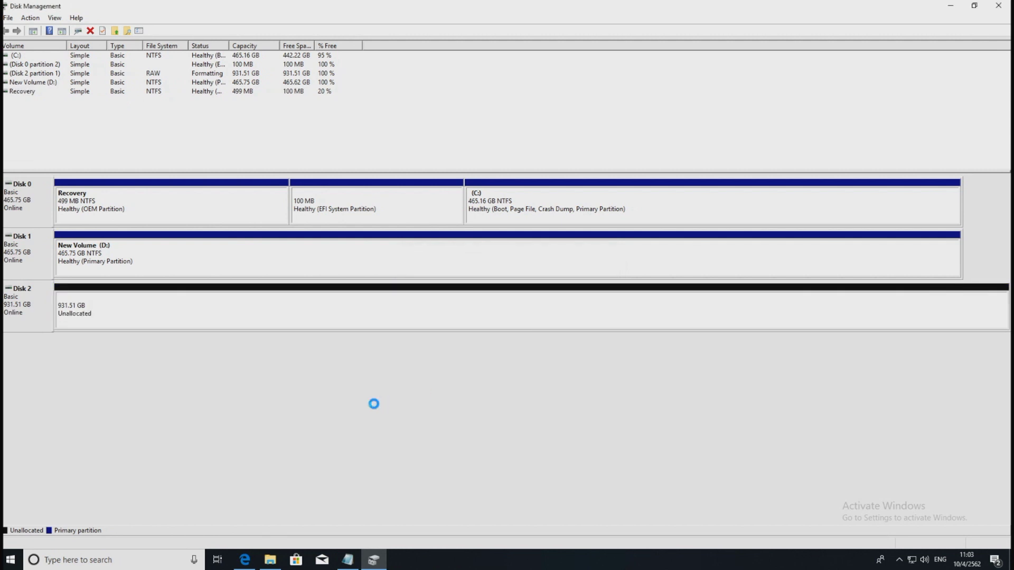
right_click(24, 305)
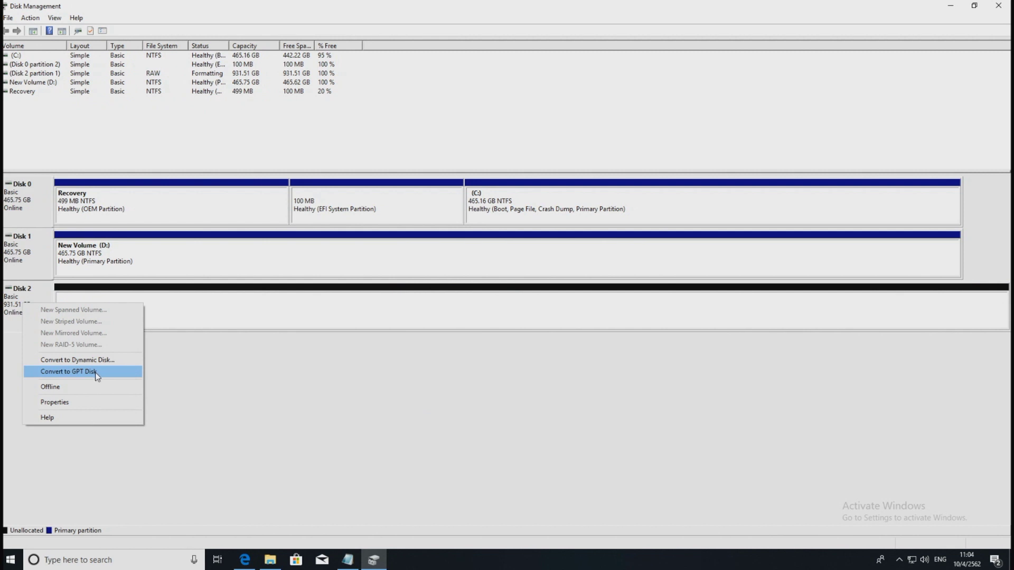
click(284, 420)
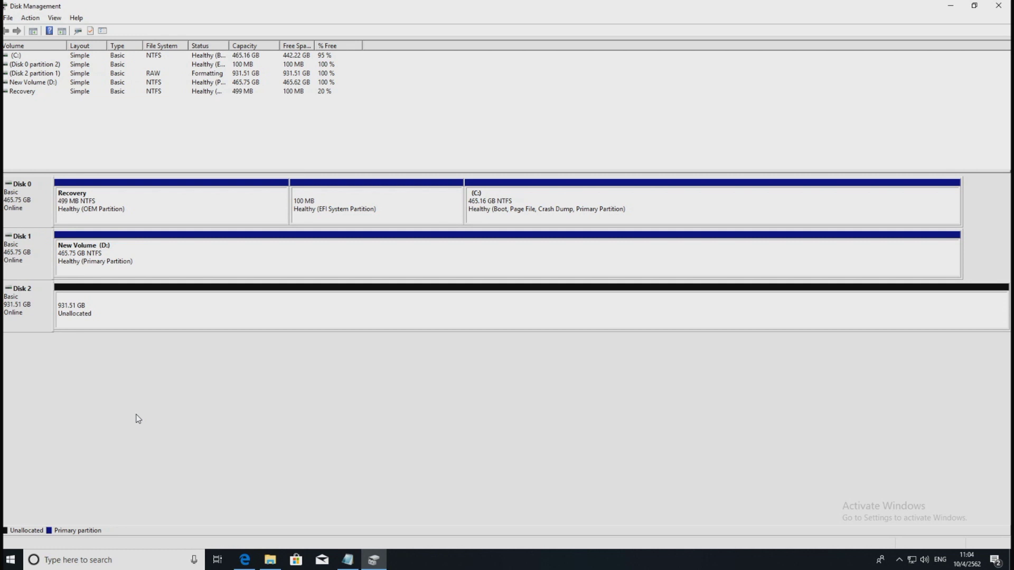
Find Command Prompt, run it as administrator and switch its window to full screen.
click(72, 562)
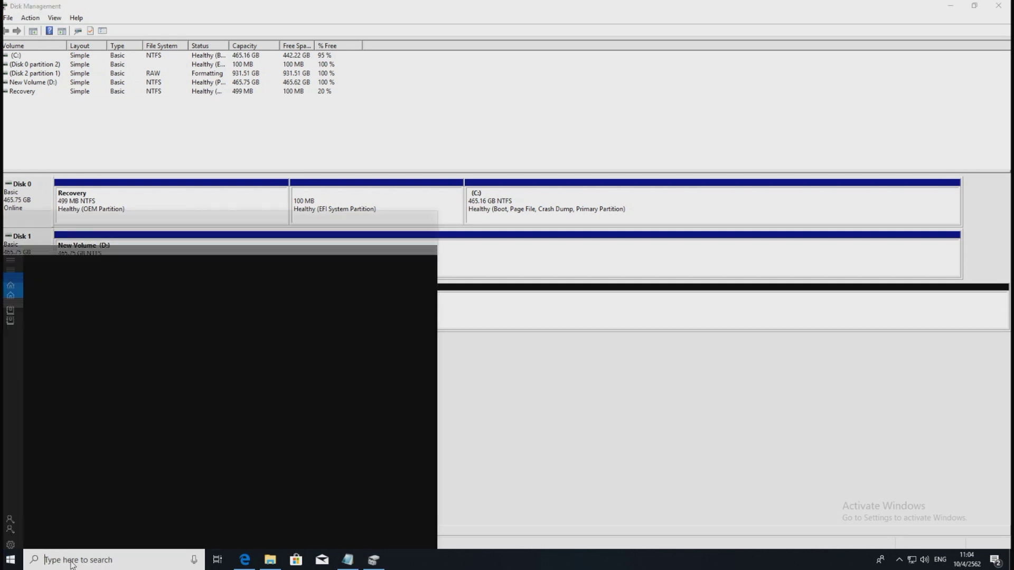
text(com)
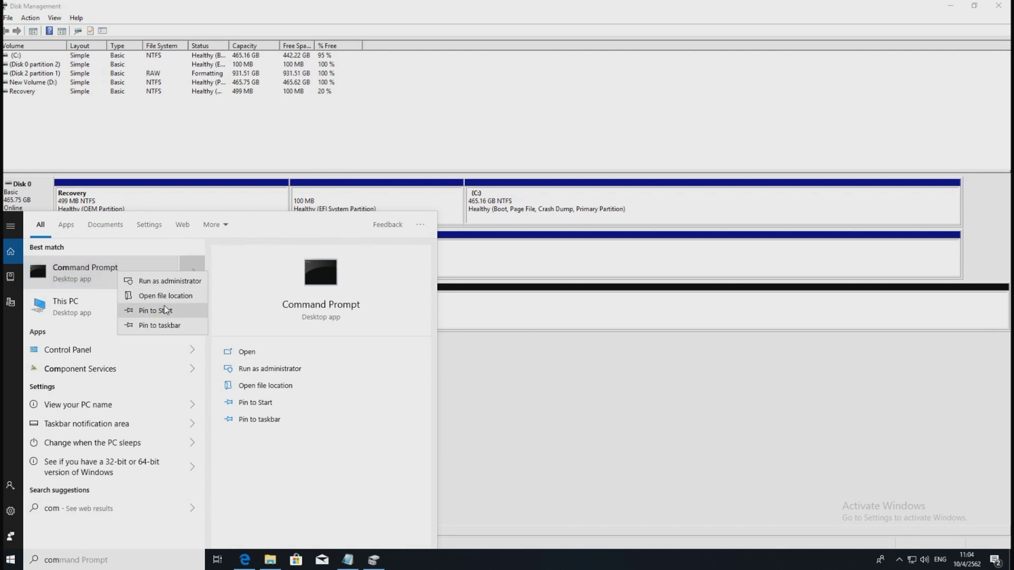
click(170, 282)
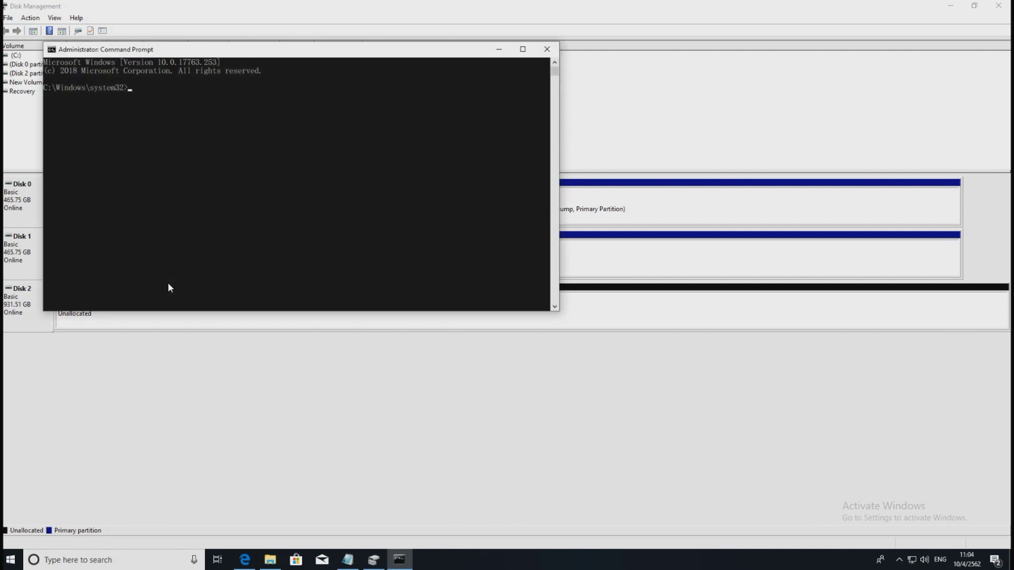
key(alt+Return)
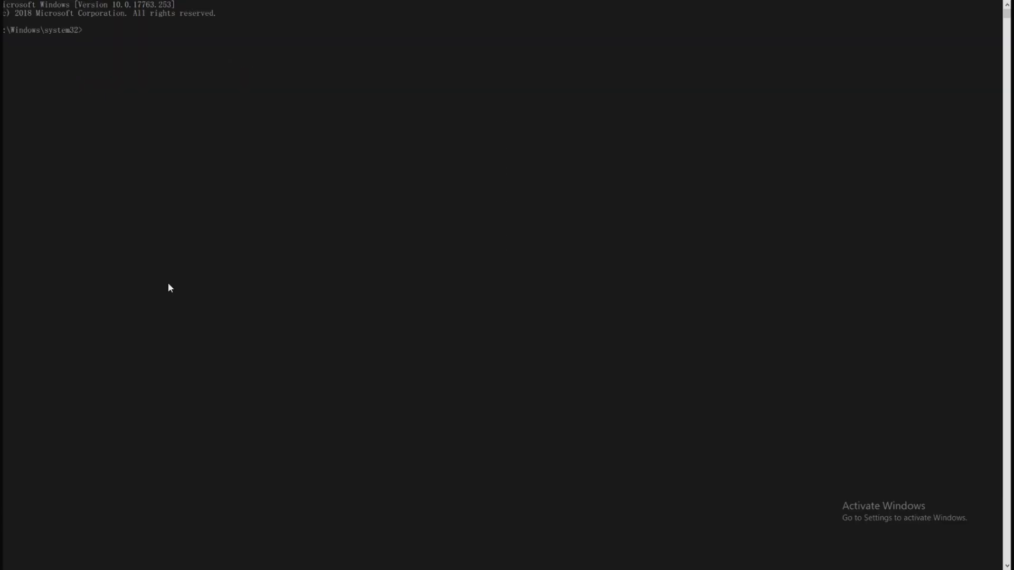
Start diskpart and list the disks with list disk.
text(diskpart)
key(Return)
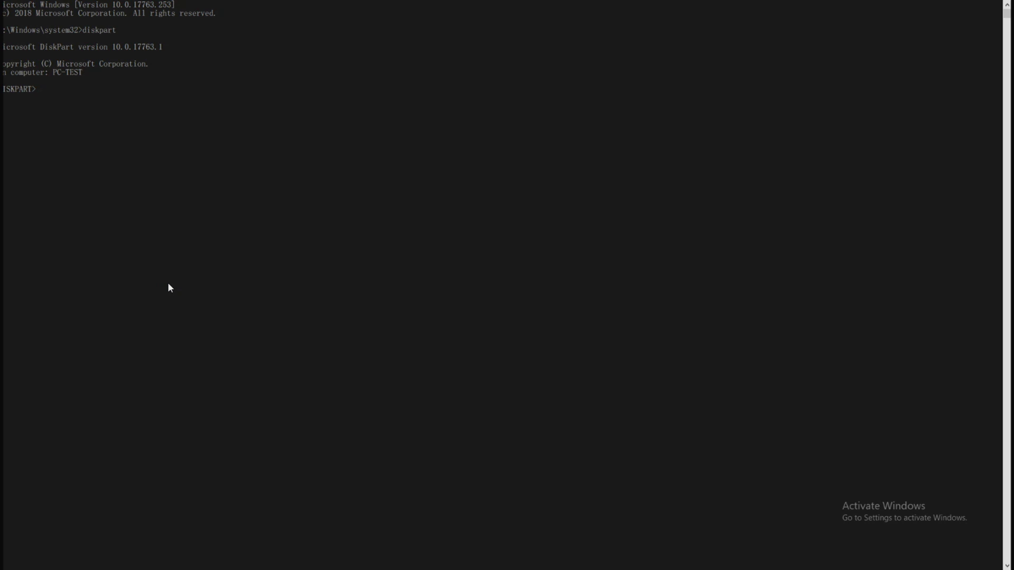
text(list disk)
key(Return)
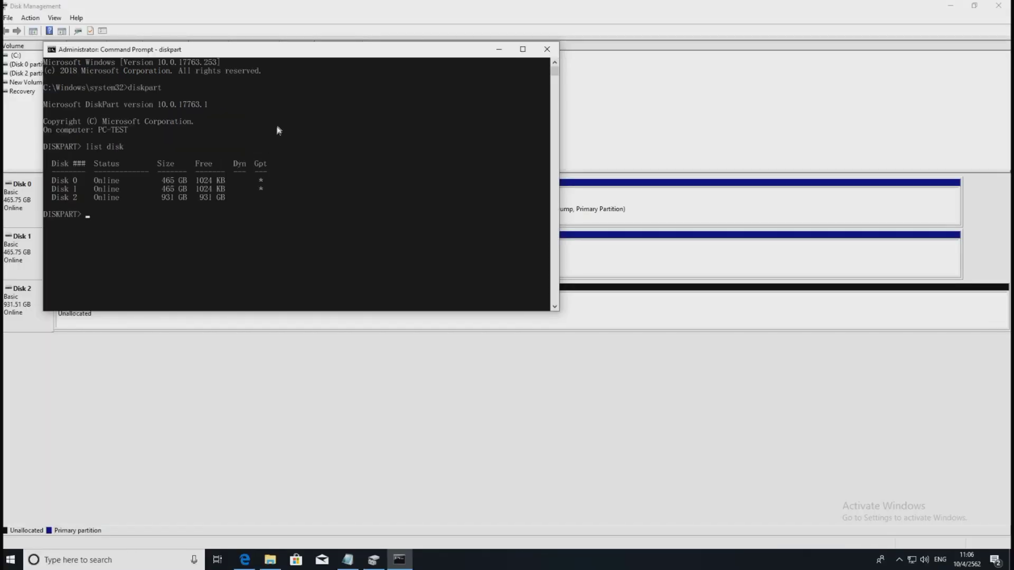
Move the Command Prompt window aside, check Disk 1's conversion options in Disk Management, and return to diskpart.
drag(319, 50, 468, 77)
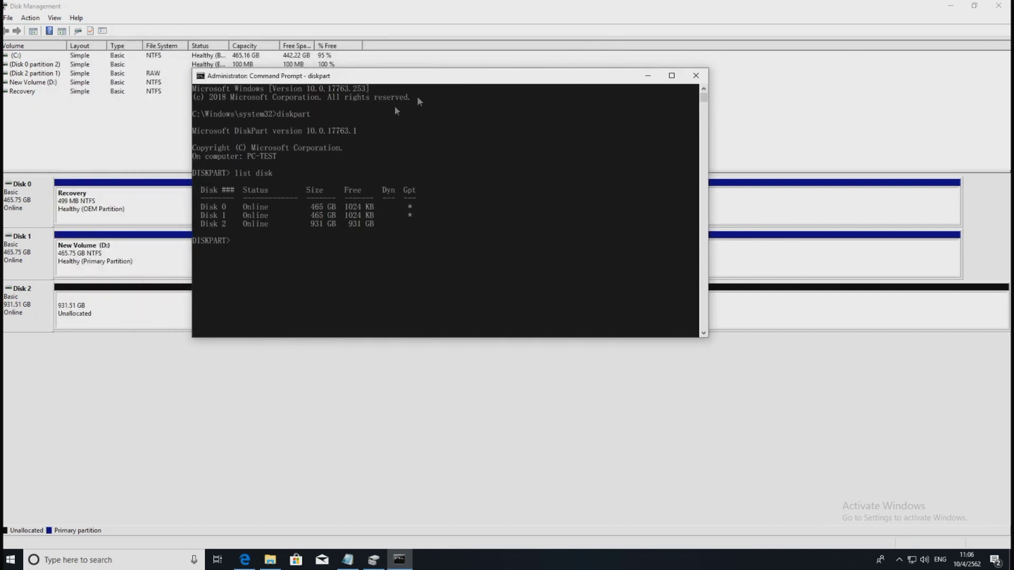
right_click(20, 264)
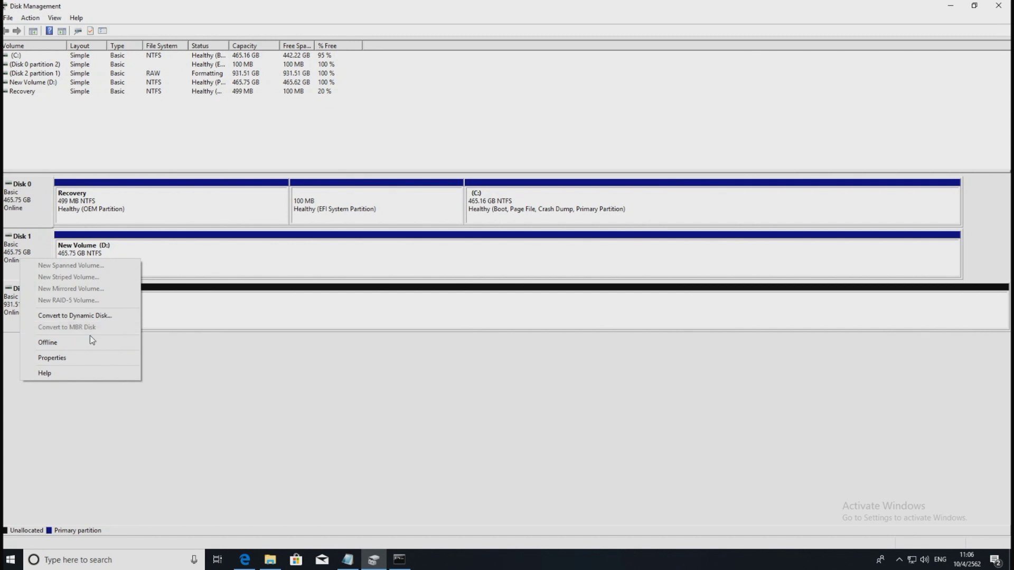
click(255, 426)
click(407, 565)
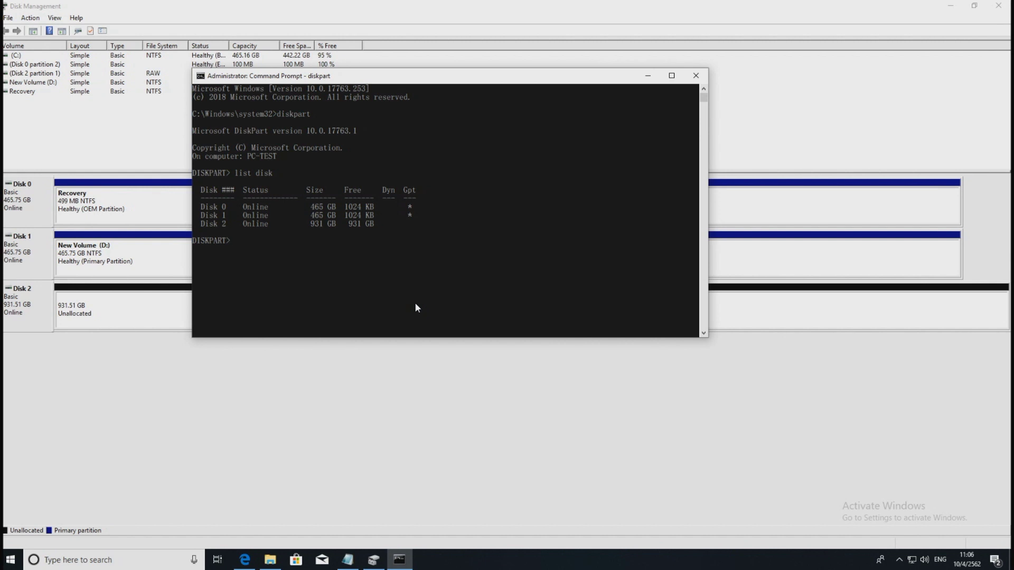
Select disk 1 in diskpart and try to convert it with convert mbr.
text(select disk 1)
key(Return)
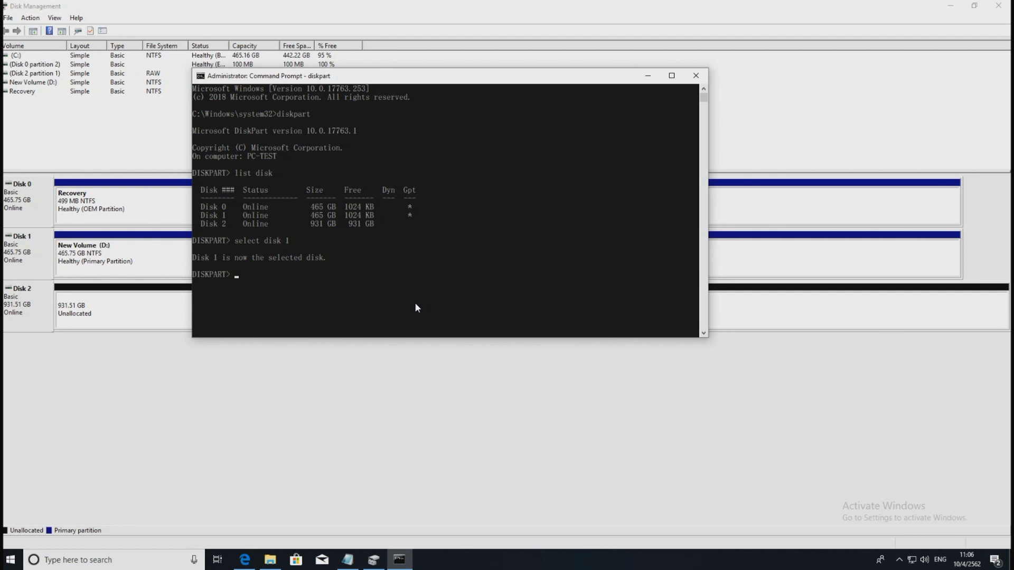
text(convert mbr)
key(Return)
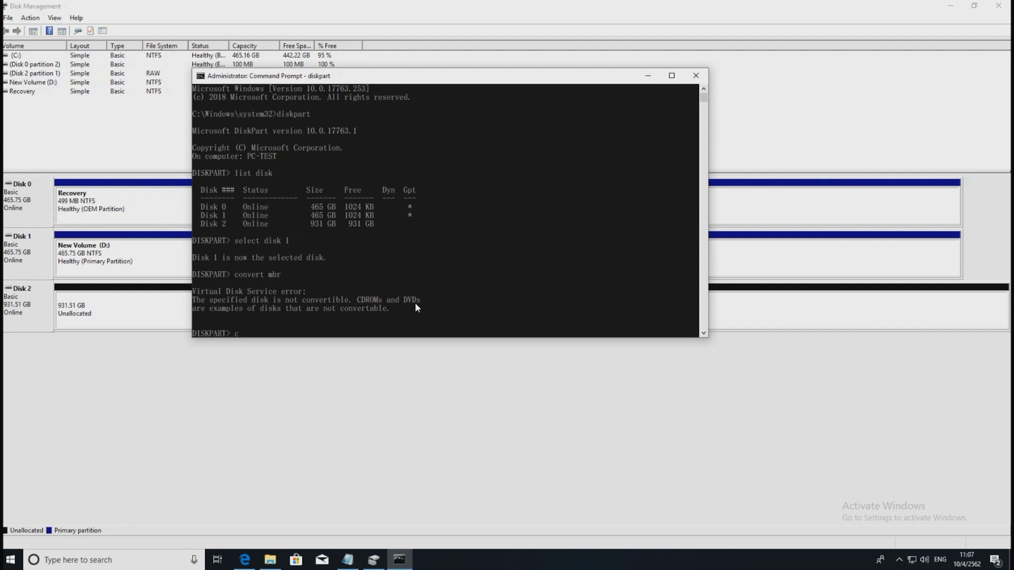
Erase all partitions from the selected disk 1 with the clean command.
text(ear)
key(Return)
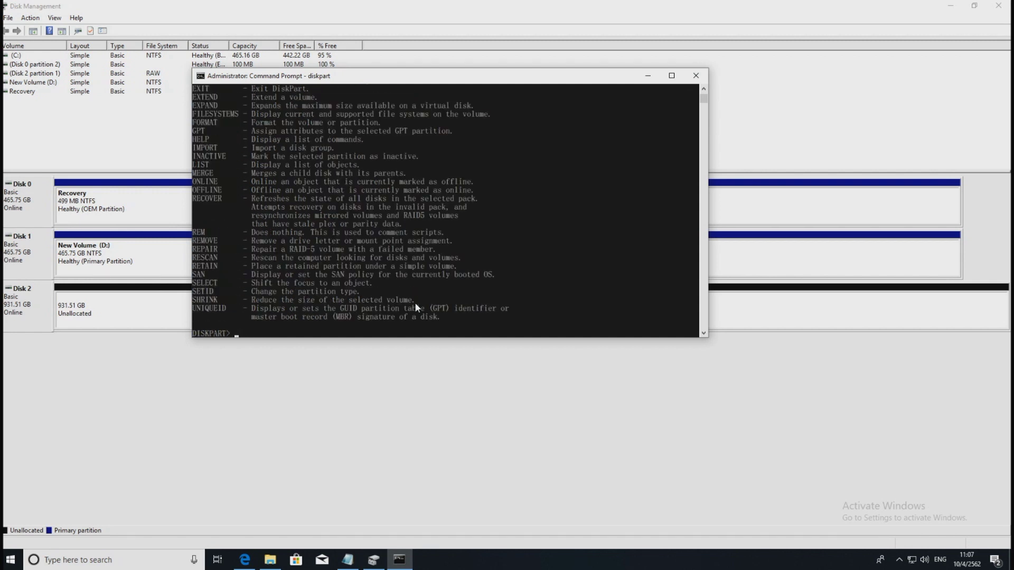
text(clean)
key(Return)
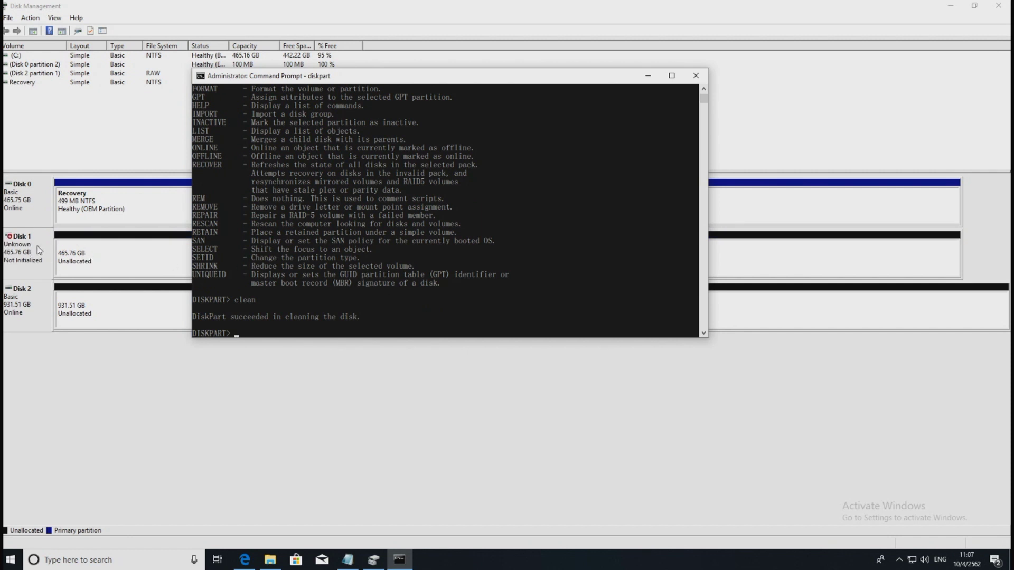
Convert the cleaned disk 1 with convert mbr, and exit both diskpart and the Command Prompt.
text(cl,ean)
text( mbr)
key(Return)
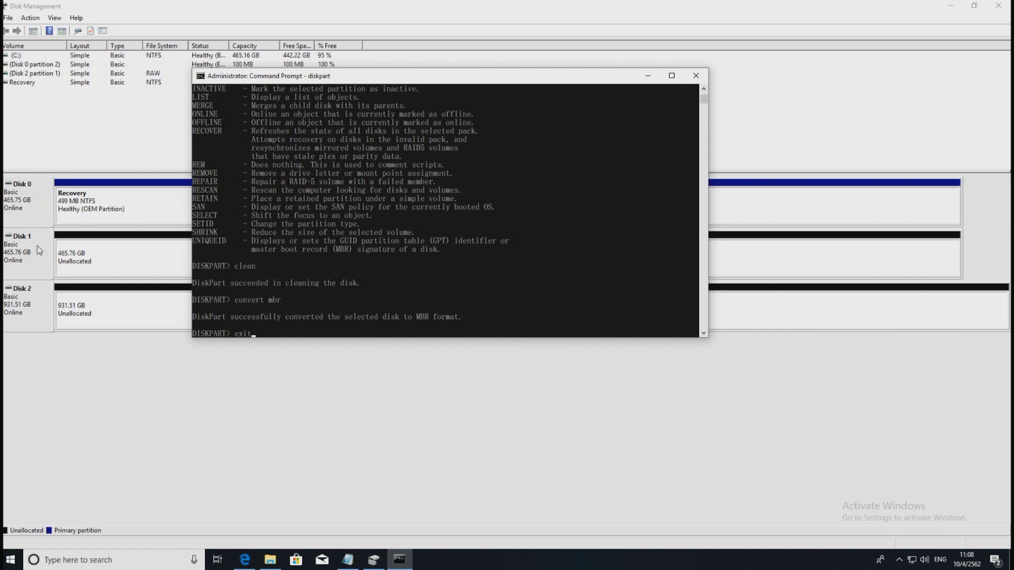
key(Return)
text(exit)
key(Return)
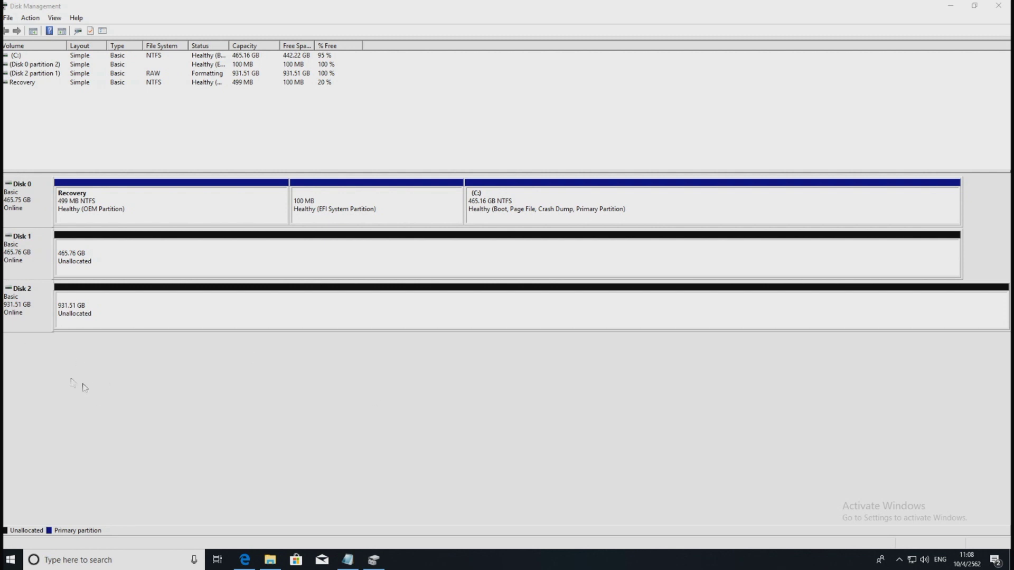
Hide Disk Management, and look at the MiniTool Partition Wizard start window and the MiniTool download page in Edge.
click(431, 239)
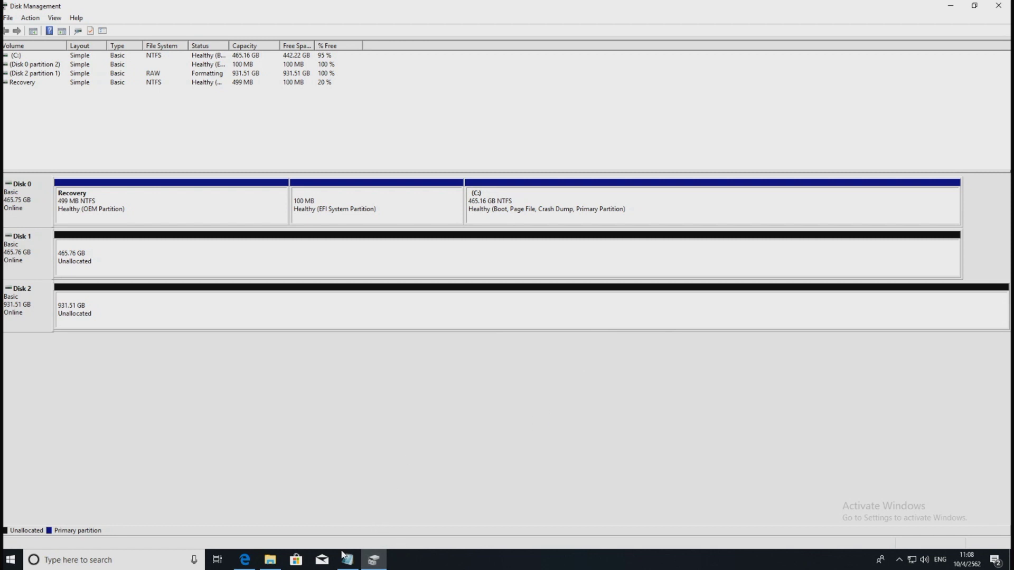
click(374, 557)
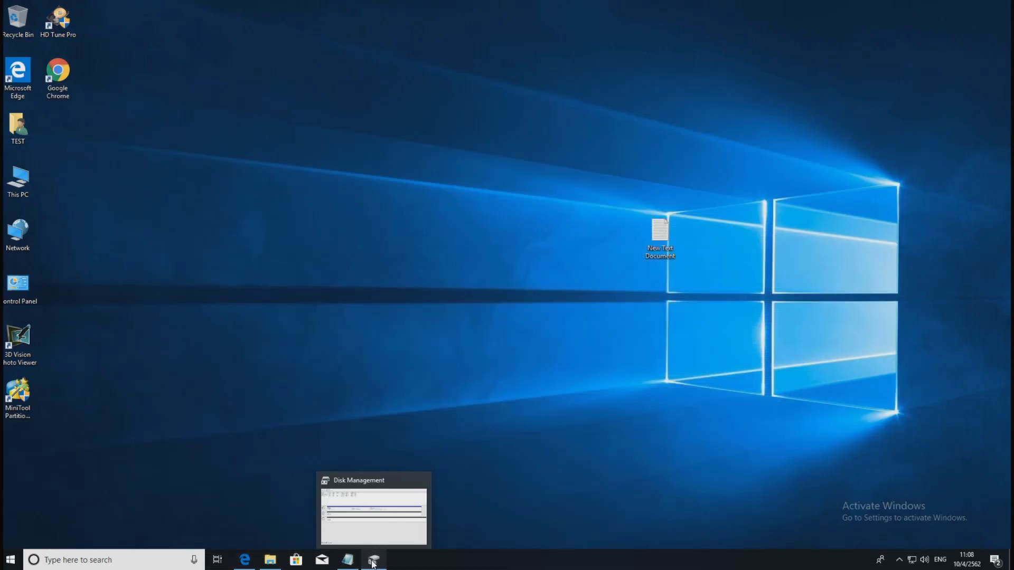
click(374, 557)
click(373, 559)
double_click(23, 400)
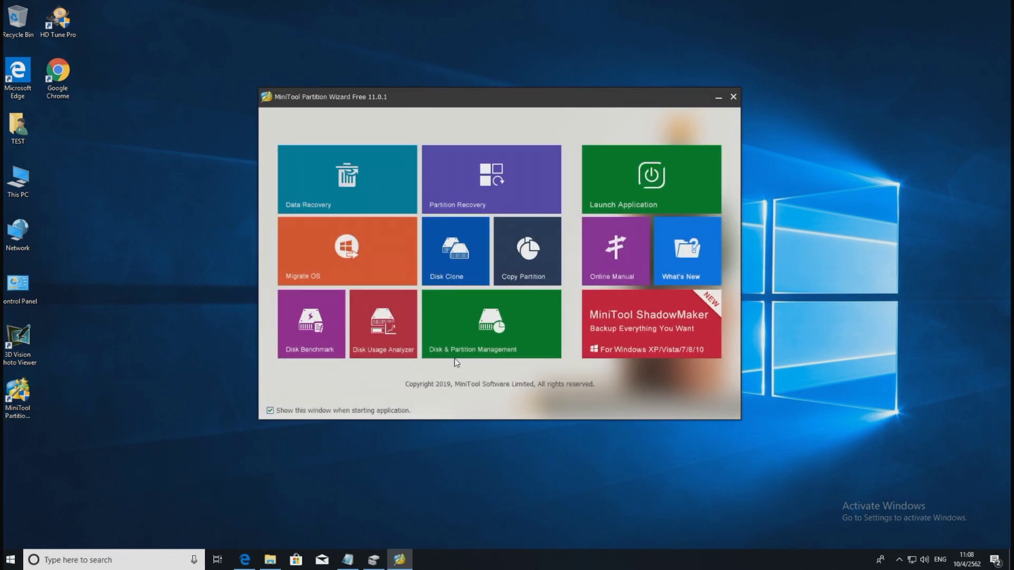
click(244, 560)
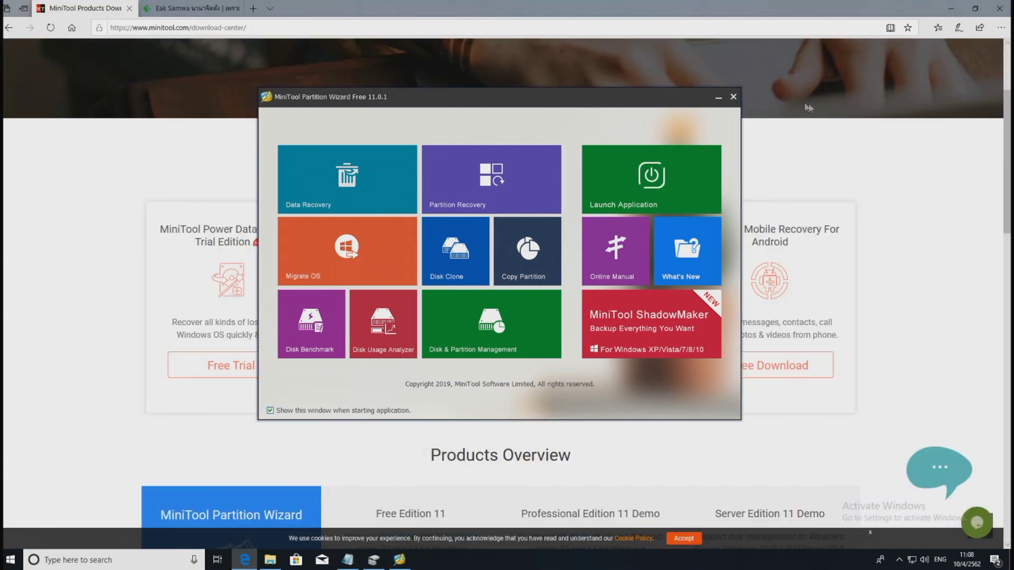
click(719, 97)
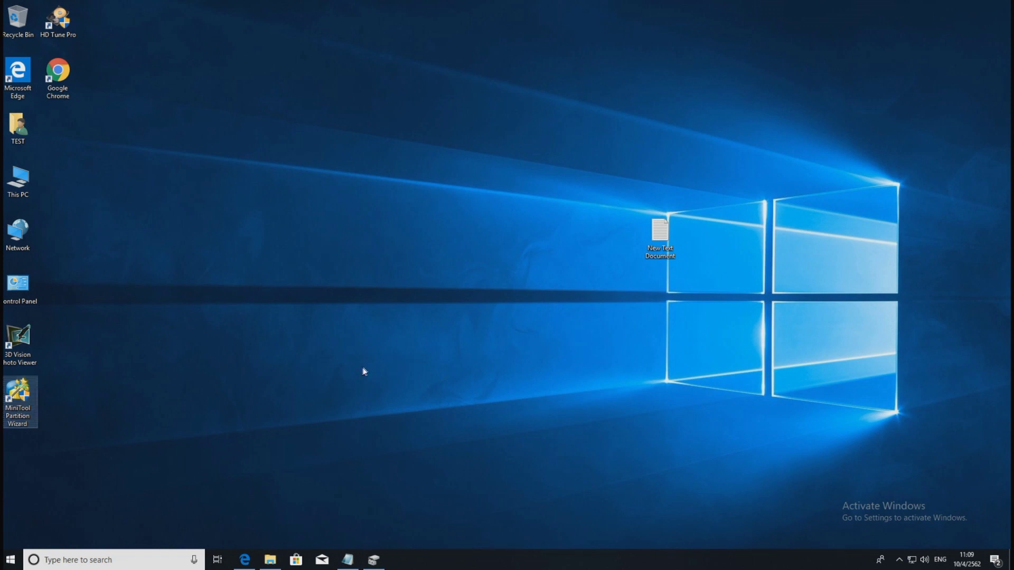
Start MiniTool Partition Wizard, launch its main application and maximize the window.
click(16, 399)
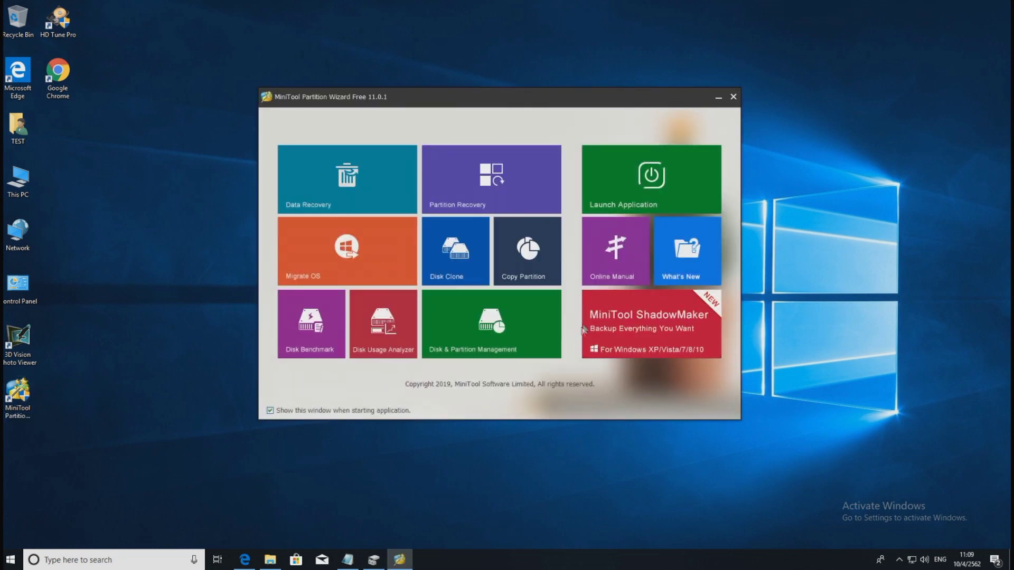
click(619, 178)
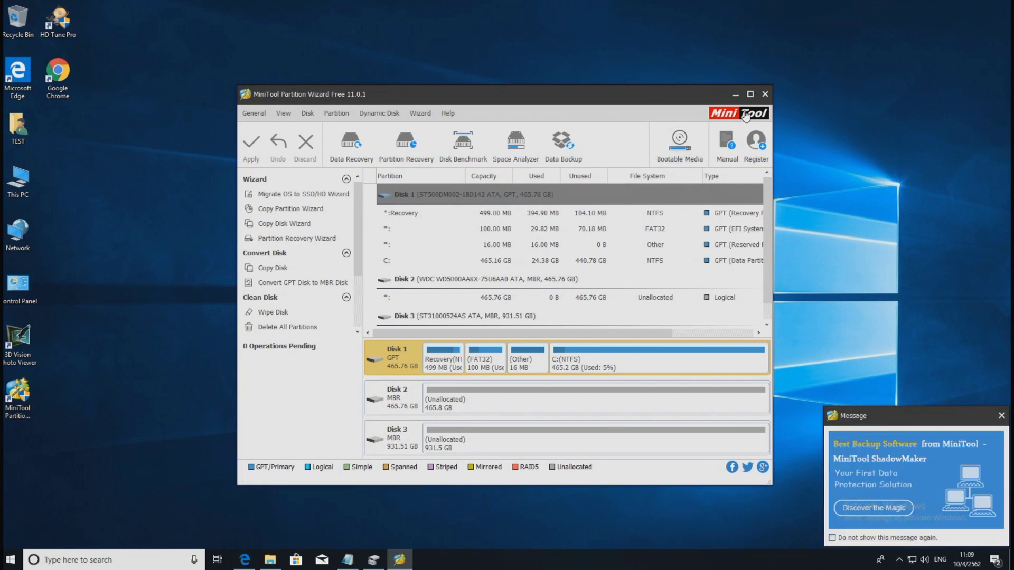
click(750, 94)
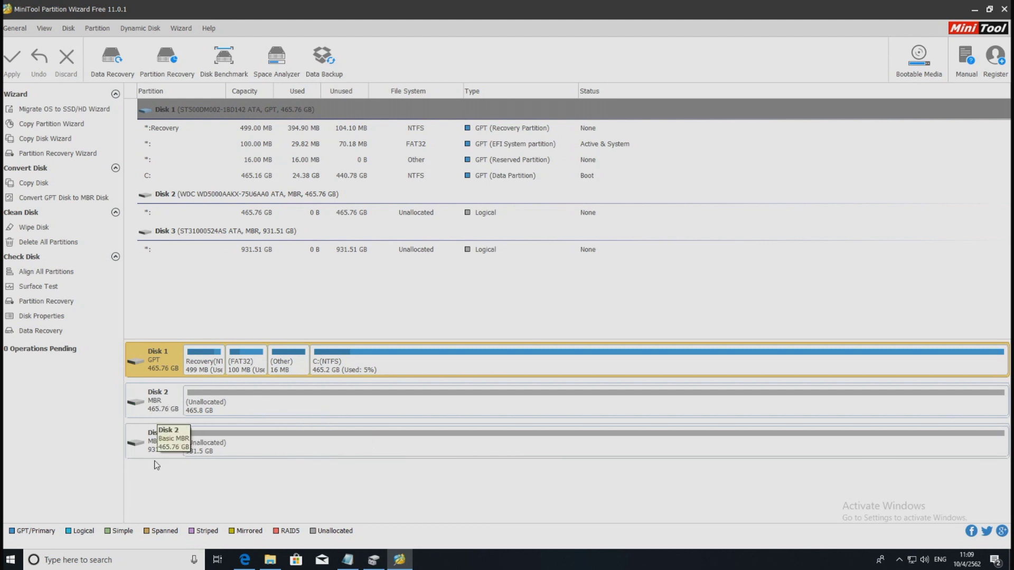
Create a full-size primary NTFS partition D: on Disk 2 and another, E:, on Disk 3, with default settings.
right_click(220, 408)
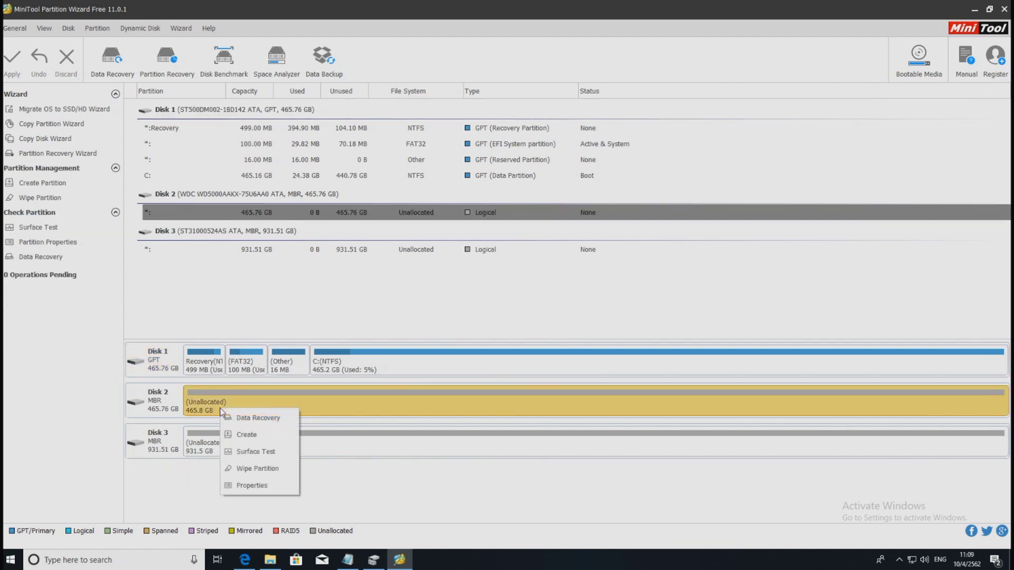
click(258, 436)
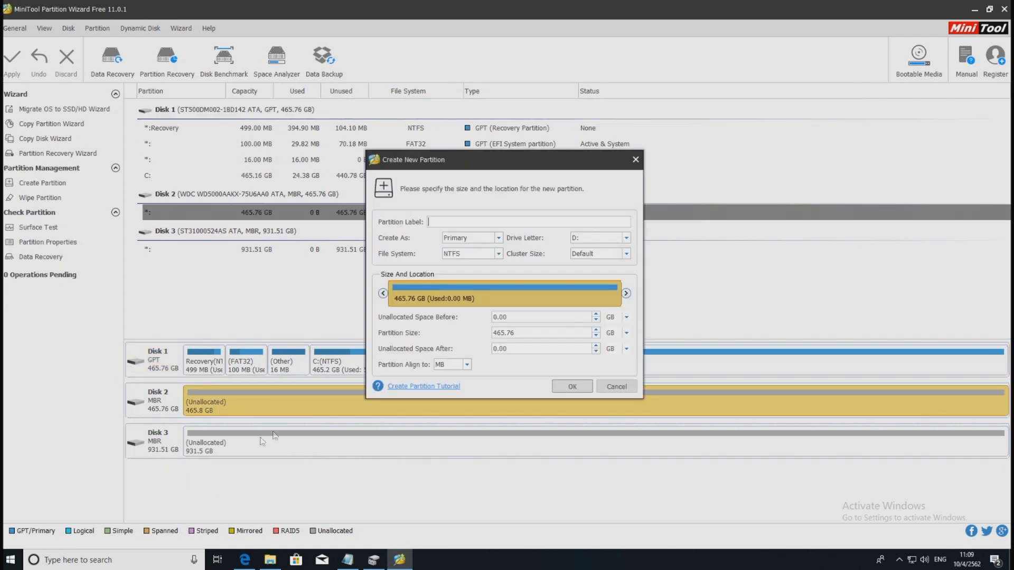
click(571, 387)
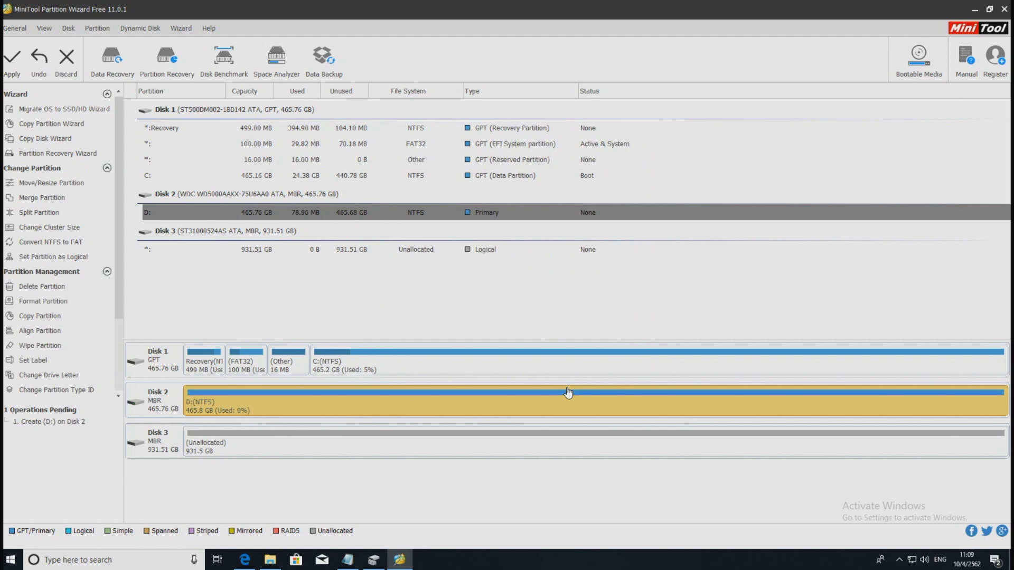
right_click(334, 453)
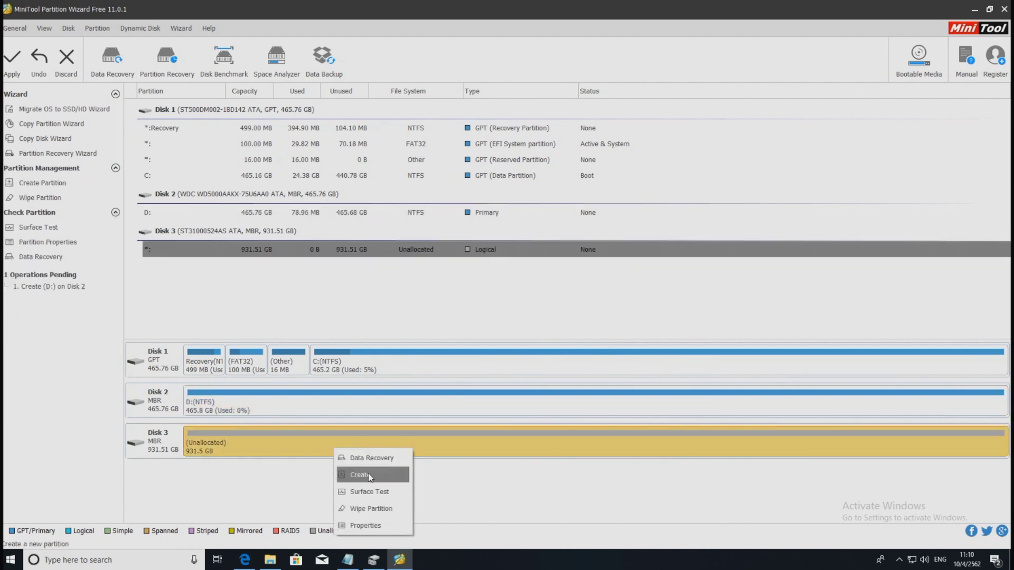
click(370, 473)
click(573, 388)
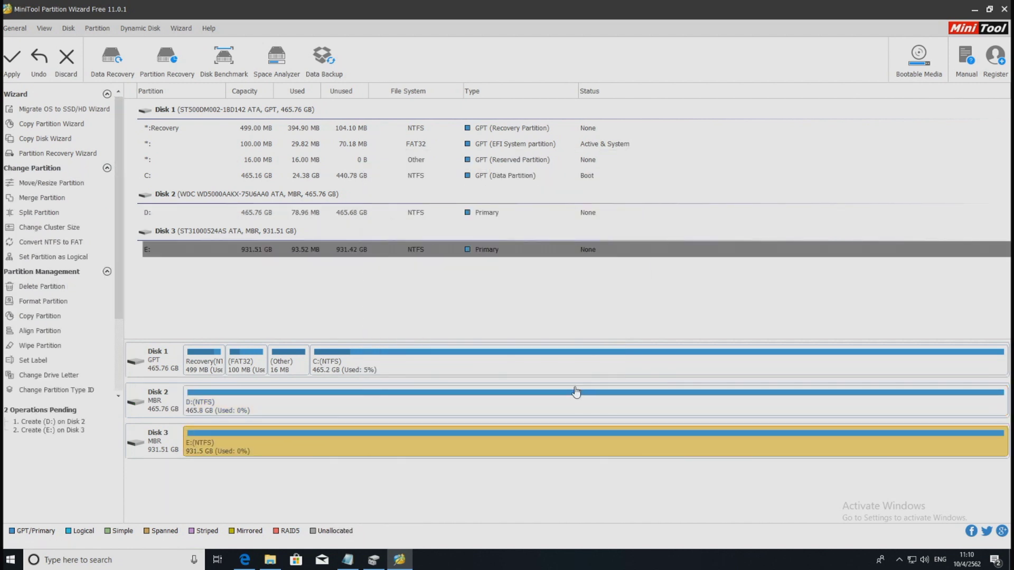
Queue a format with default settings for partition D: on Disk 2 and partition E: on Disk 3.
right_click(445, 401)
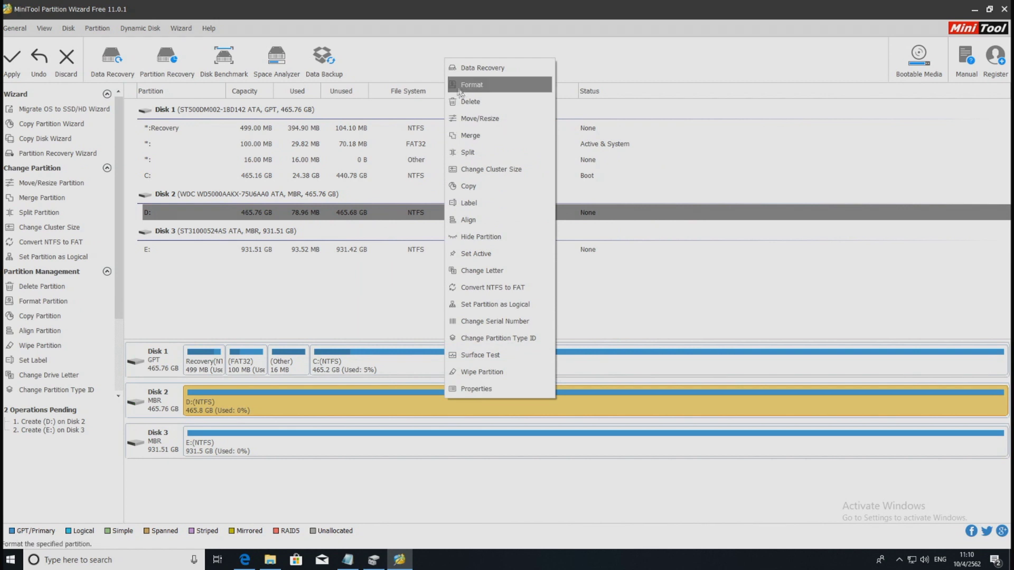
click(475, 85)
click(552, 327)
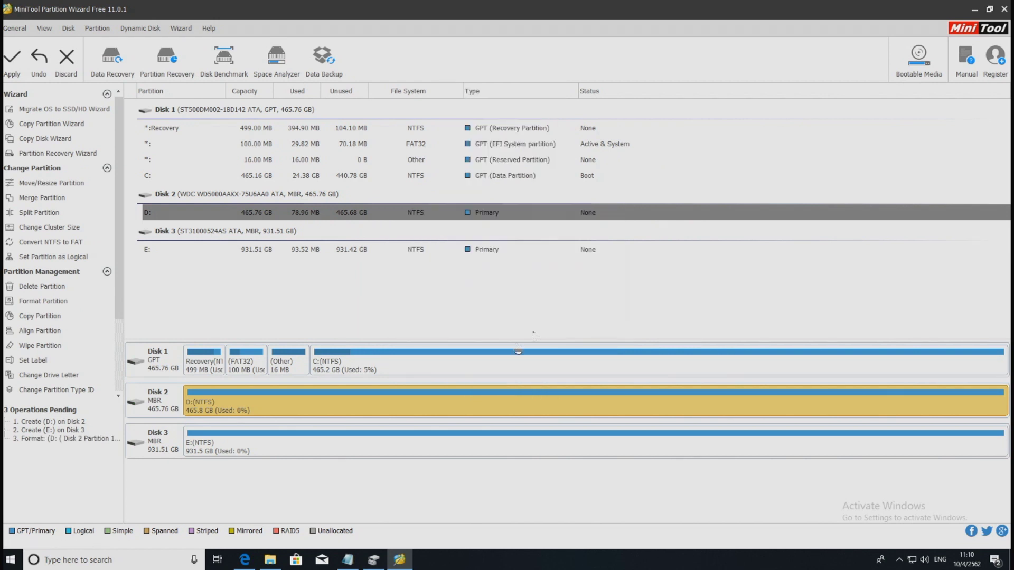
right_click(422, 444)
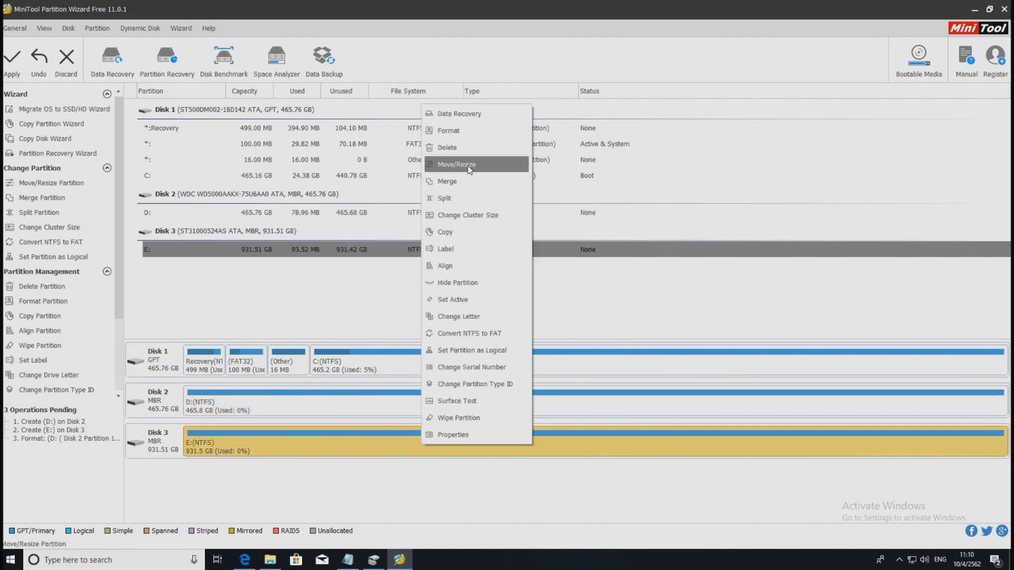
click(468, 138)
click(549, 327)
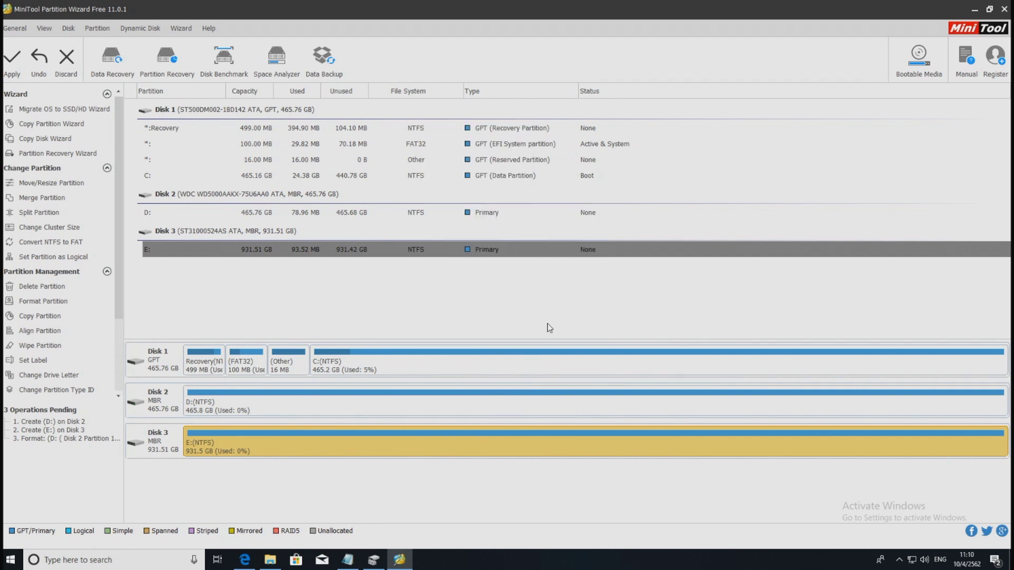
Apply all pending partition operations and check the D: and E: volumes in Disk Management.
click(12, 60)
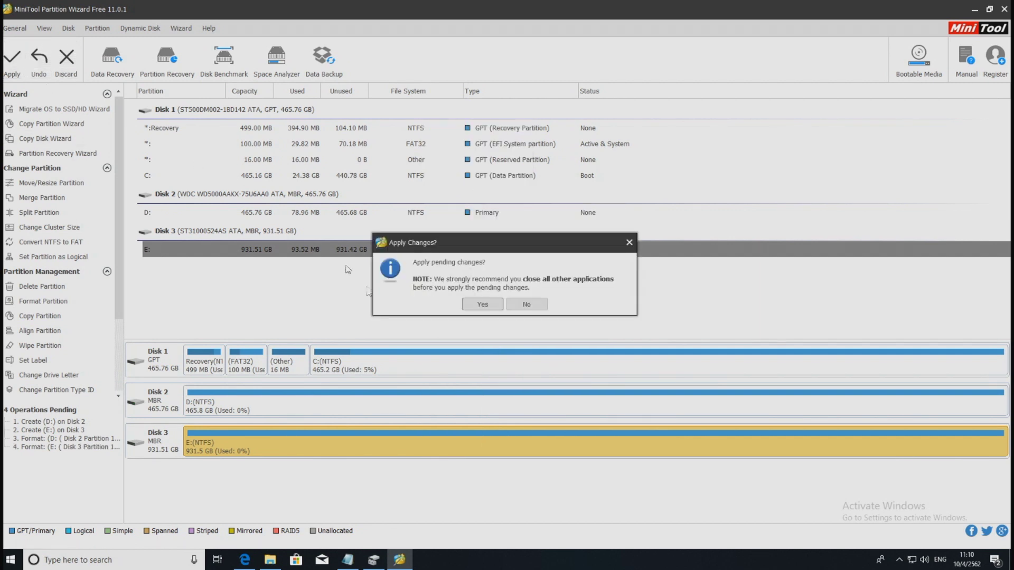
click(482, 305)
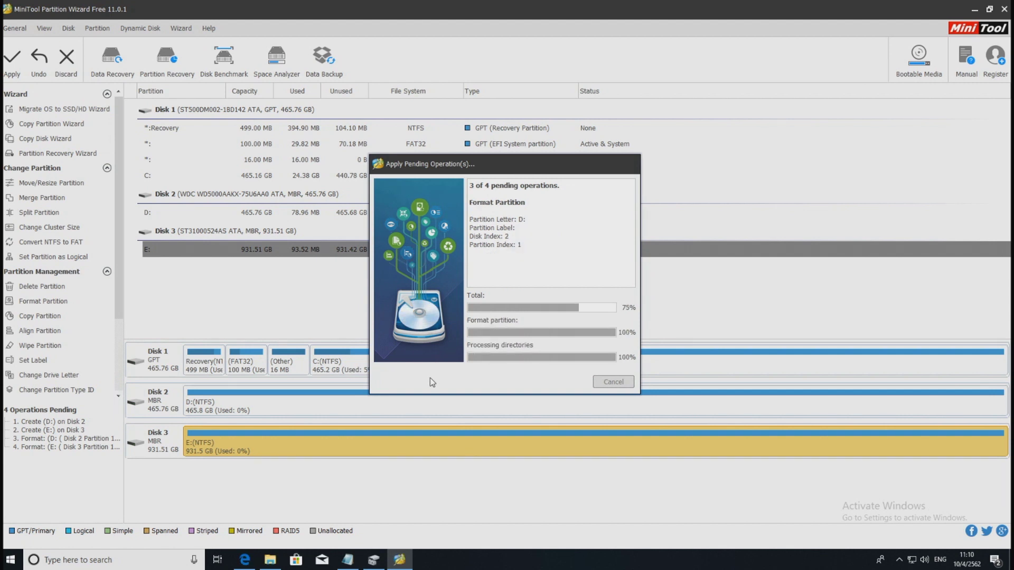
click(373, 562)
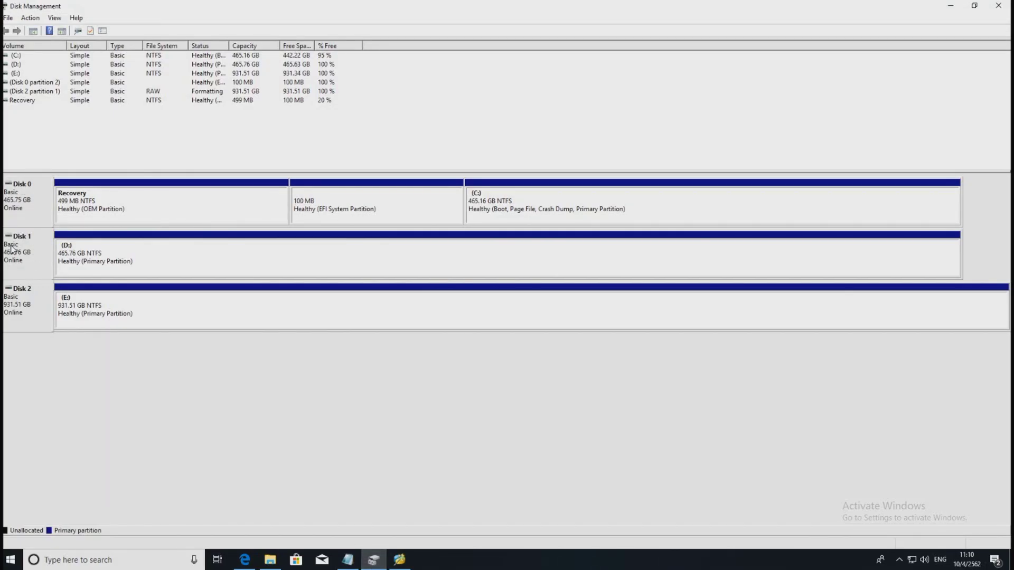
click(951, 6)
click(505, 300)
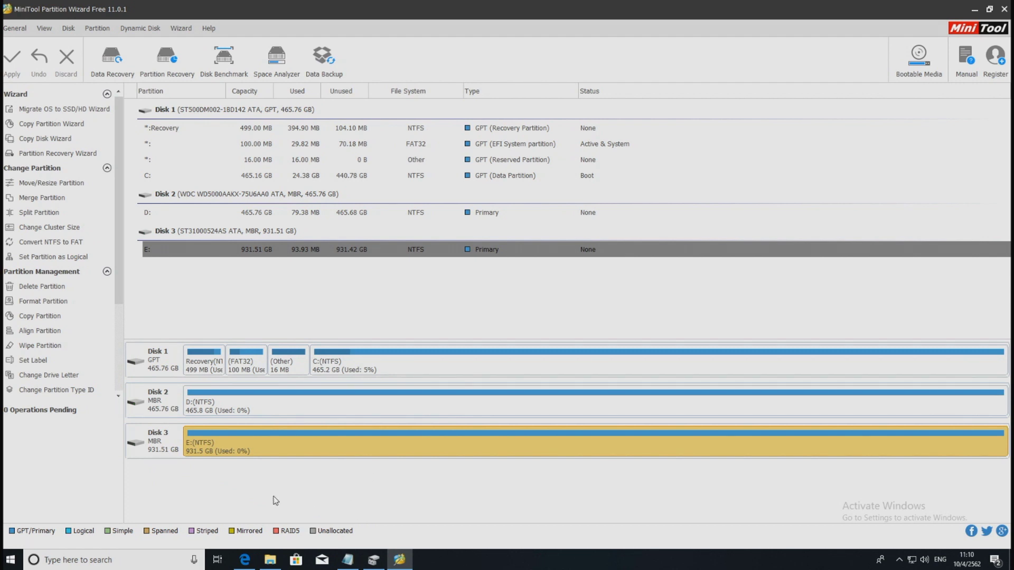
click(333, 401)
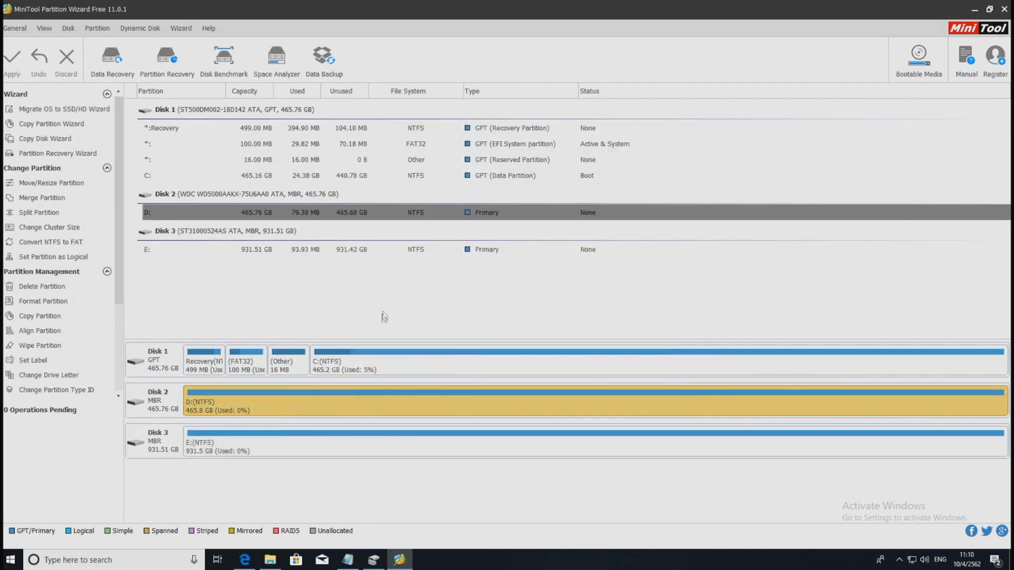
Switch to File Explorer and create two new folders with default names on Local Disk (D:).
click(270, 563)
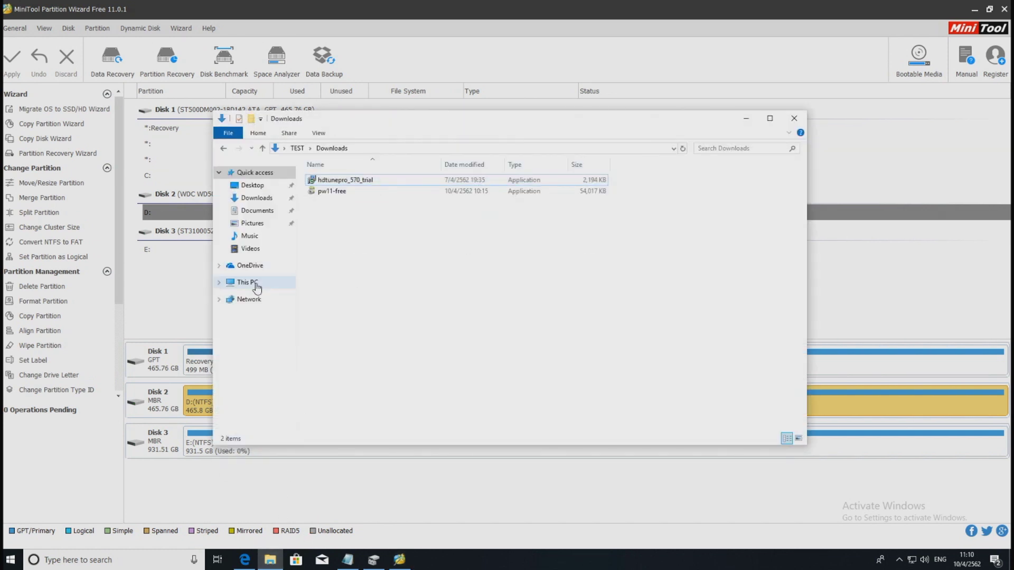
click(253, 284)
double_click(496, 294)
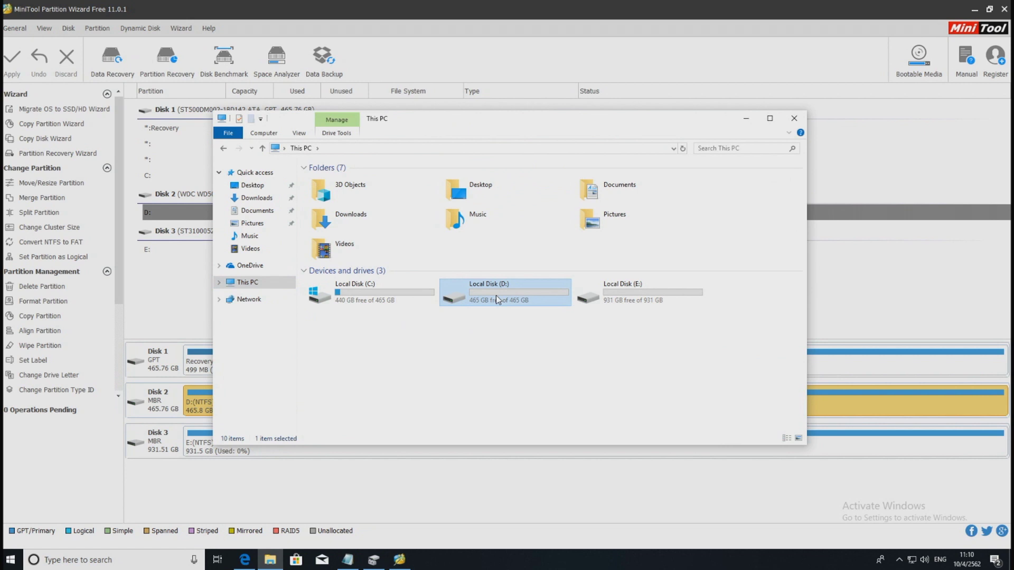
right_click(442, 291)
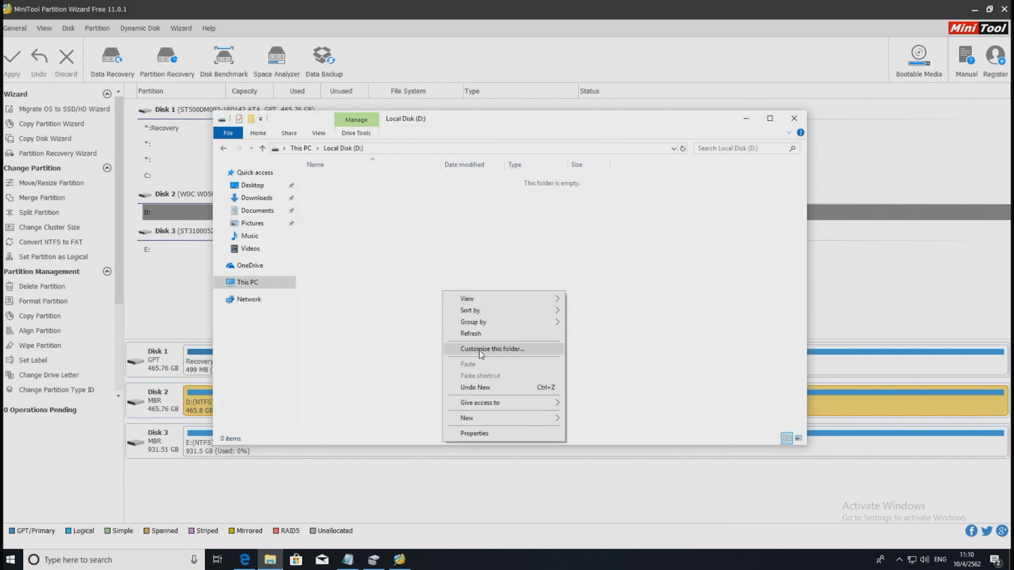
mouse_move(492, 420)
click(584, 420)
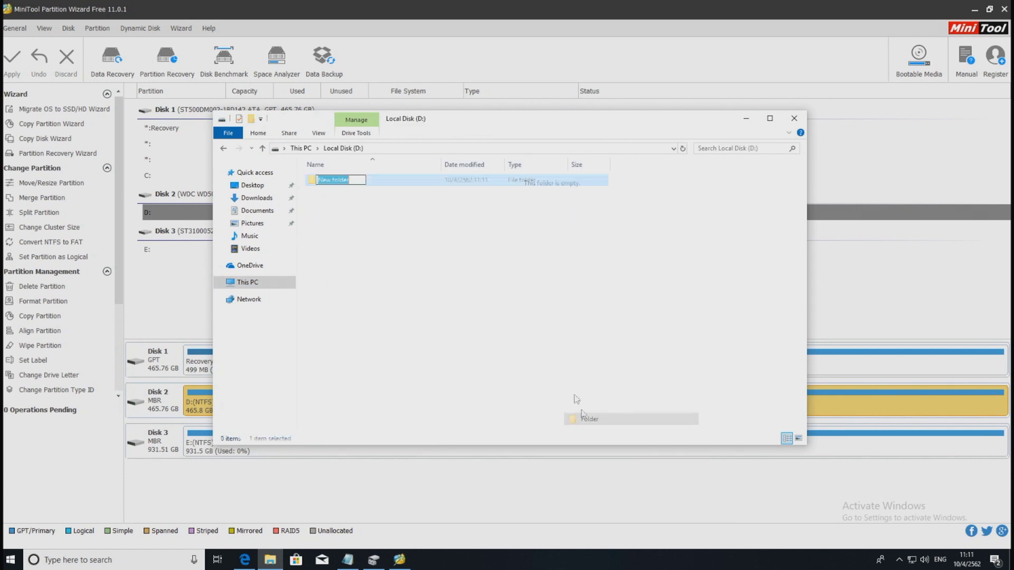
click(427, 313)
right_click(428, 312)
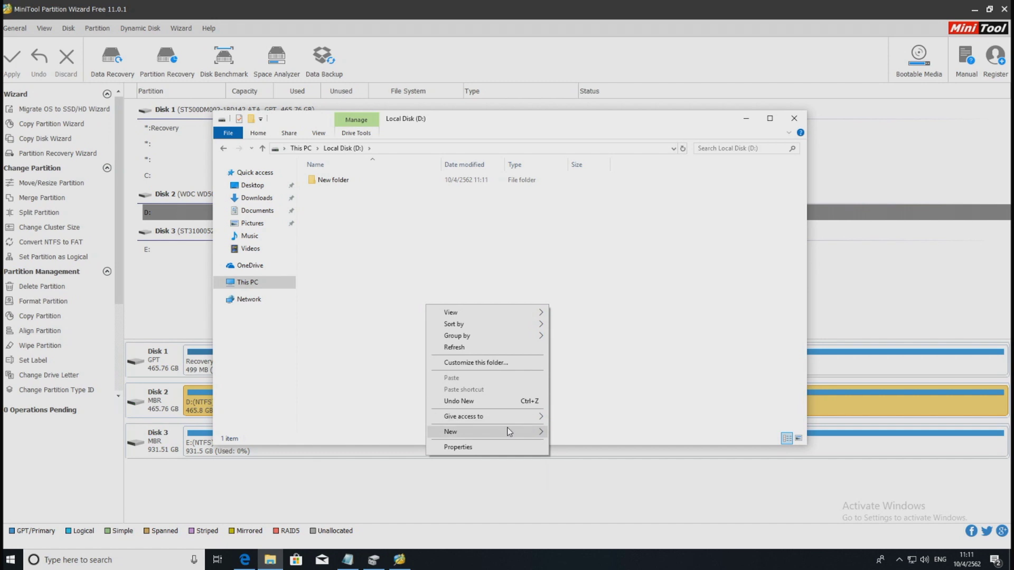
mouse_move(509, 431)
click(601, 435)
click(564, 378)
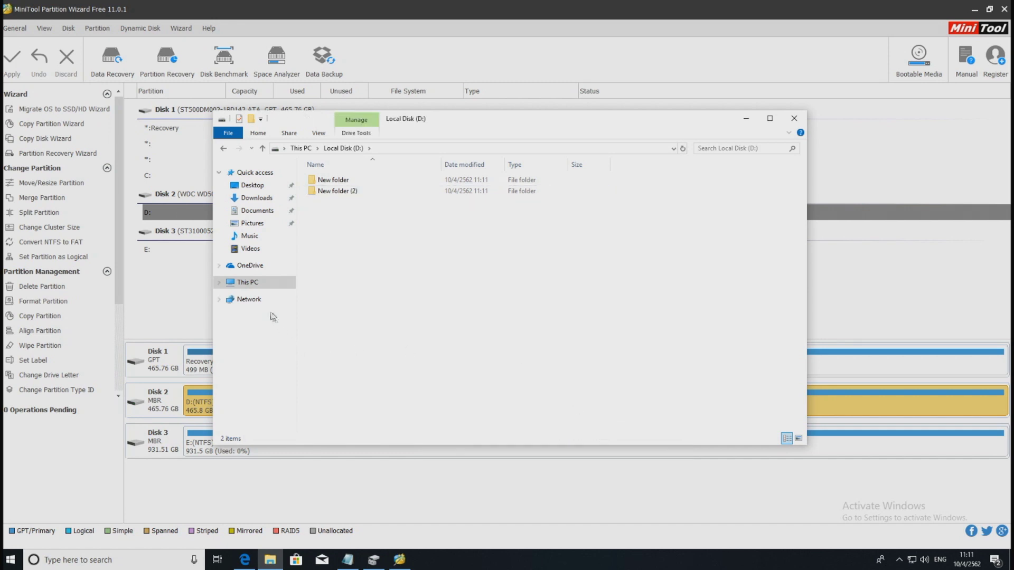
Create one new folder with the default name on Local Disk (E:) and minimize File Explorer.
click(248, 283)
double_click(613, 295)
right_click(441, 303)
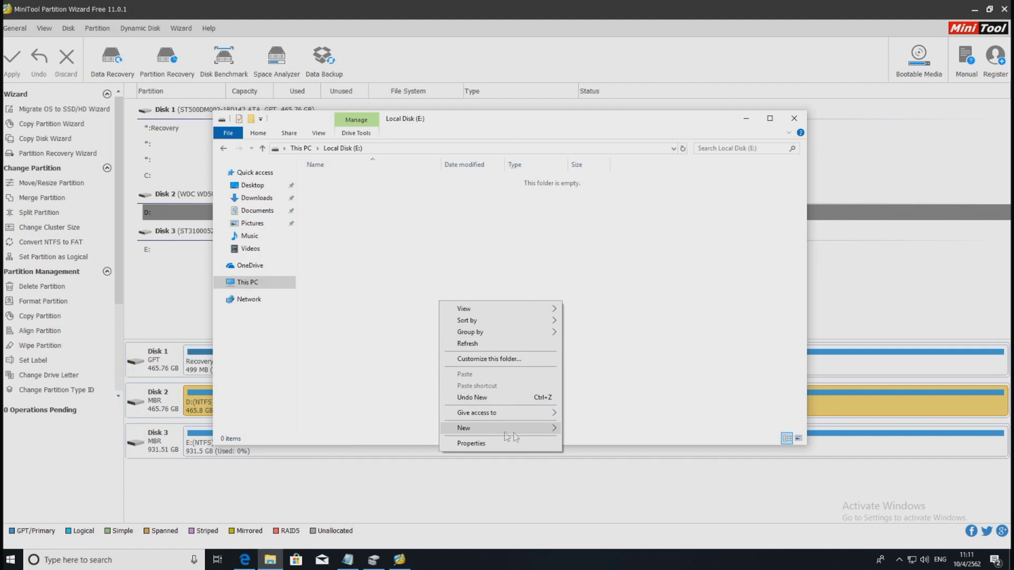
mouse_move(495, 435)
click(586, 431)
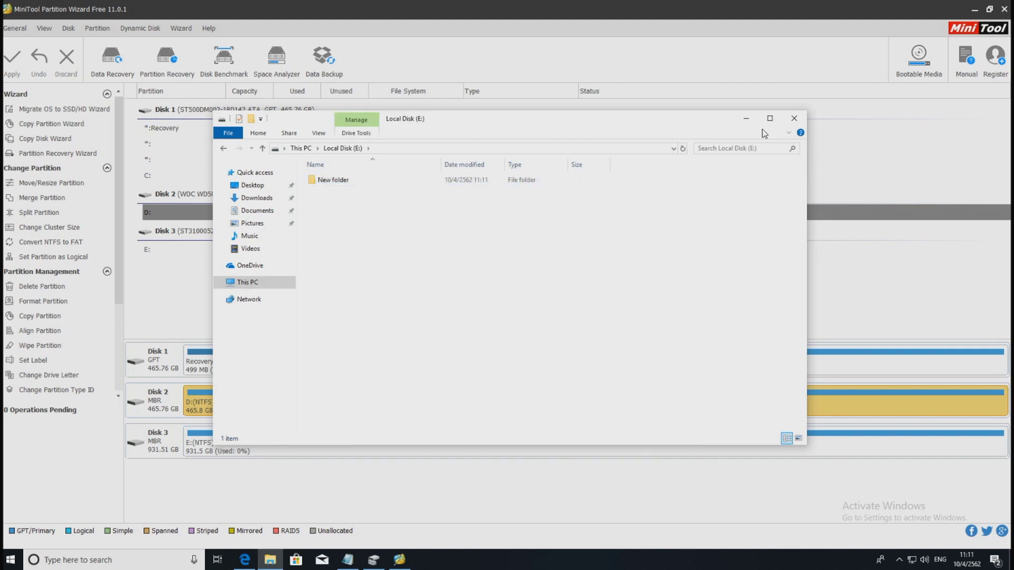
click(746, 123)
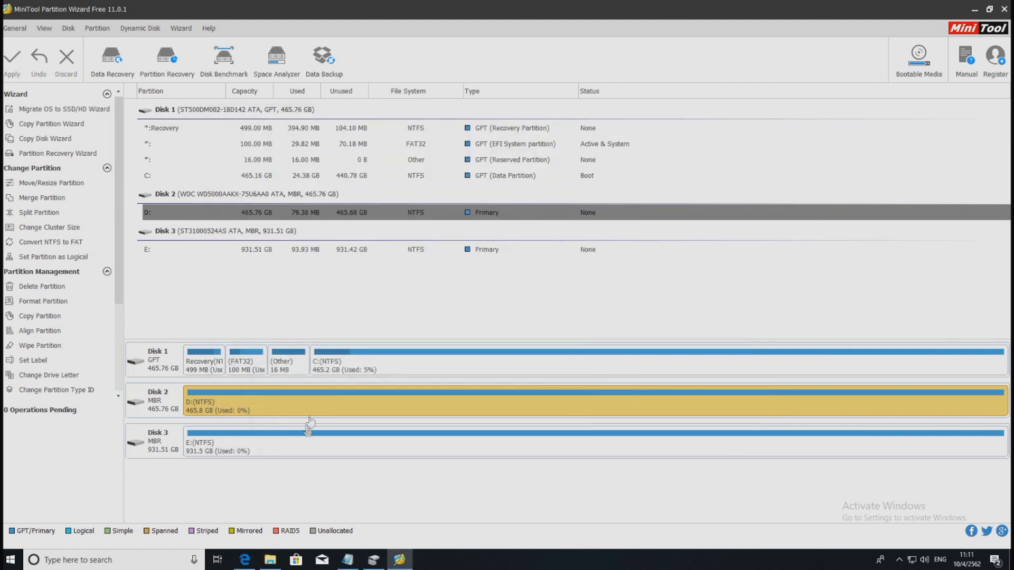
Convert Disk 2 from MBR to GPT in MiniTool Partition Wizard and apply the pending changes.
right_click(161, 400)
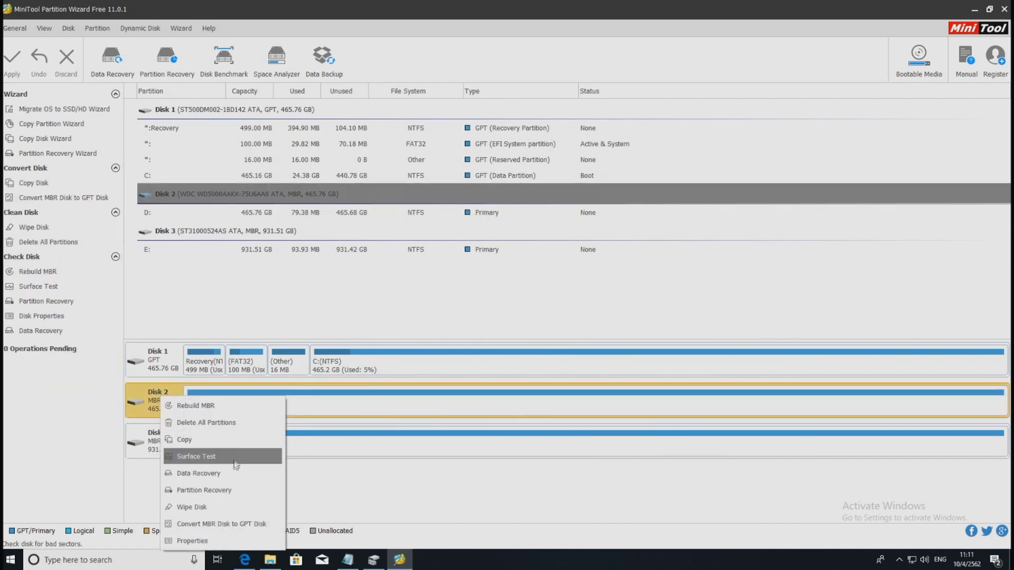
click(244, 530)
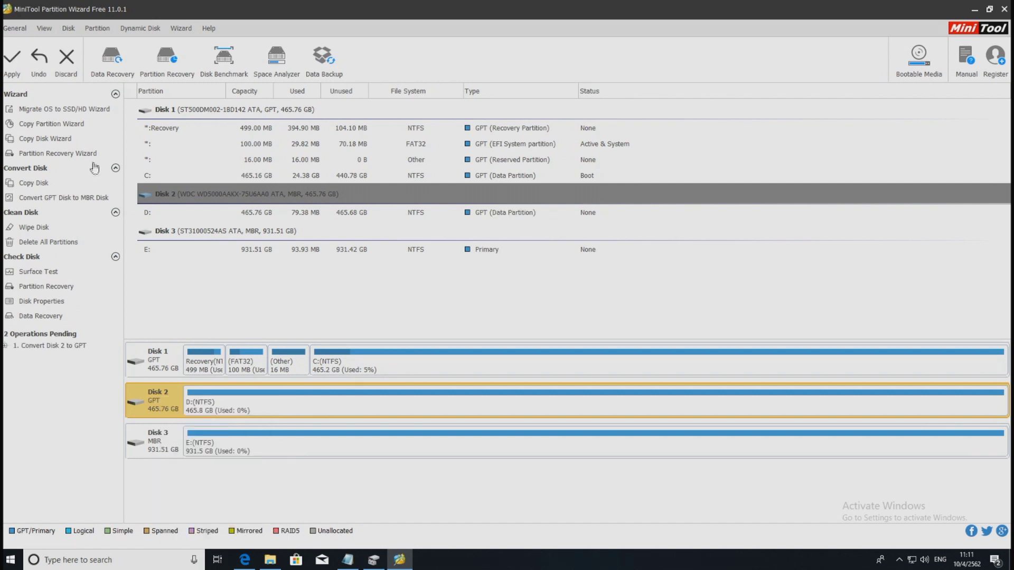
click(9, 69)
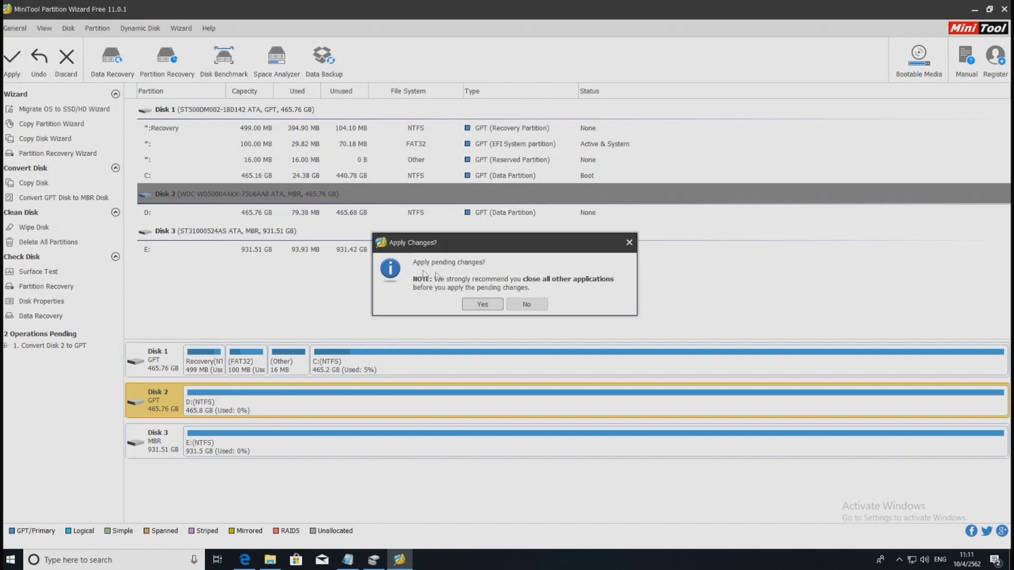
click(481, 302)
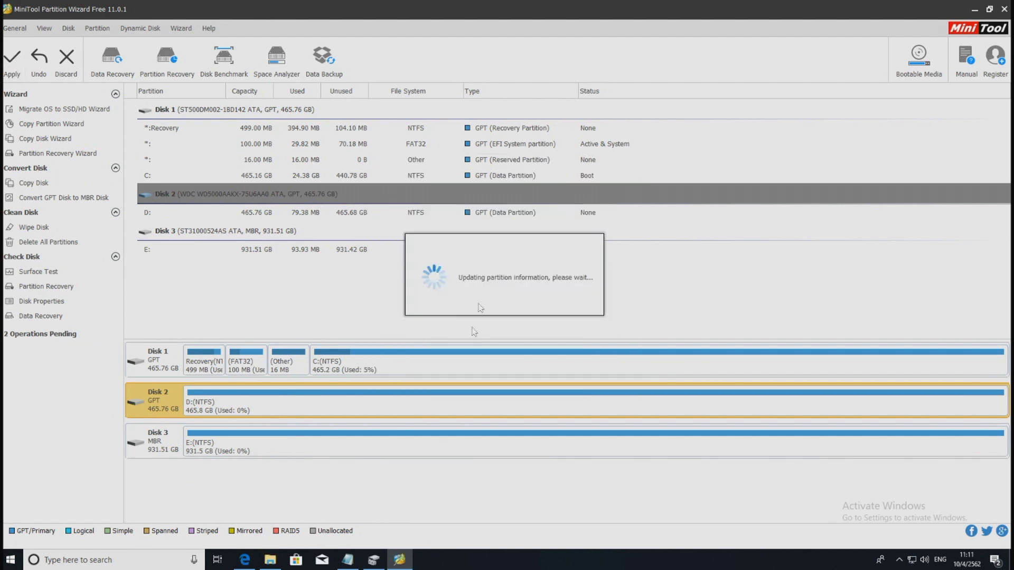
click(455, 433)
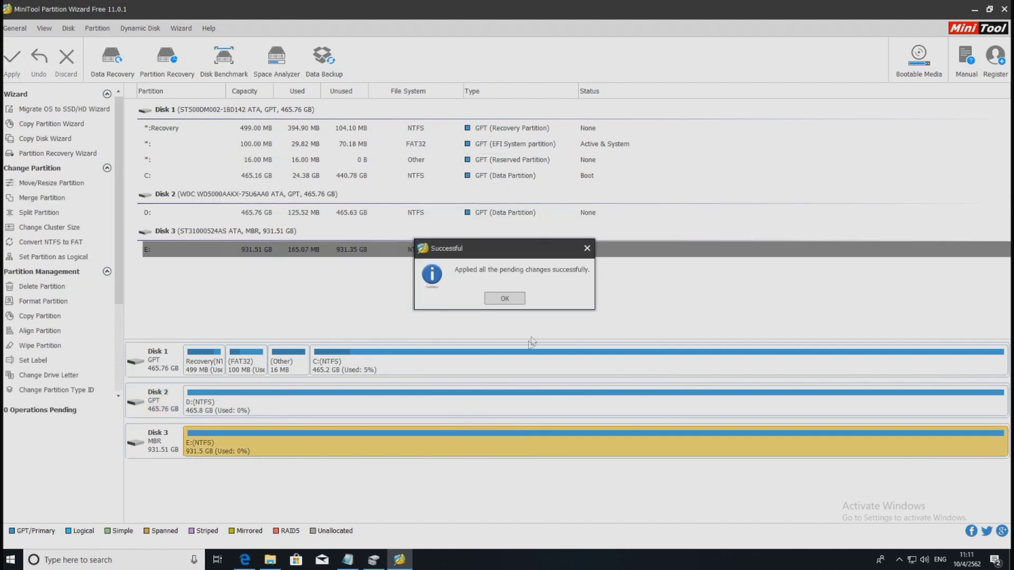
click(512, 299)
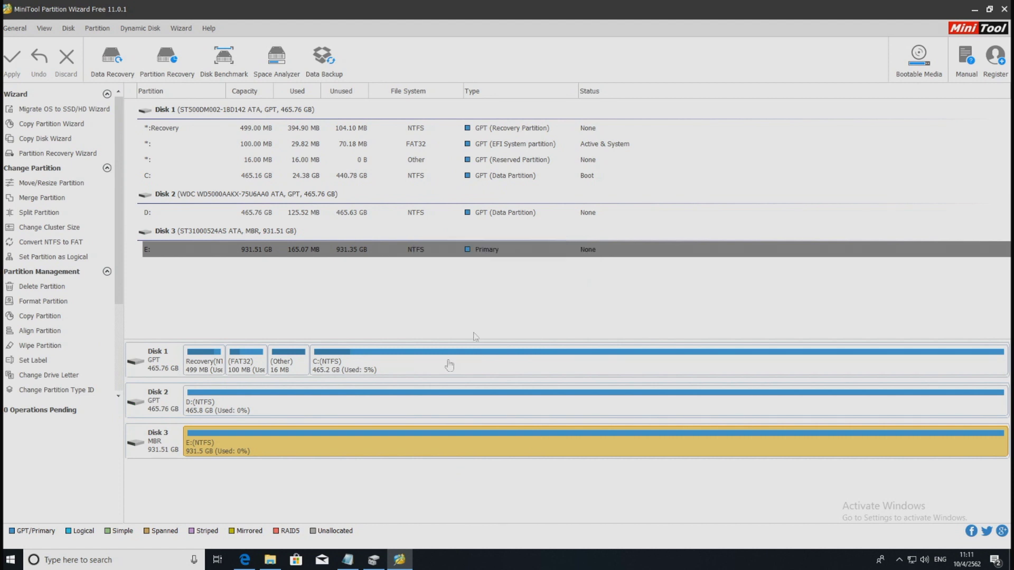
Check in File Explorer whether the folders on Local Disk (D:) are still there, then close the window.
click(272, 562)
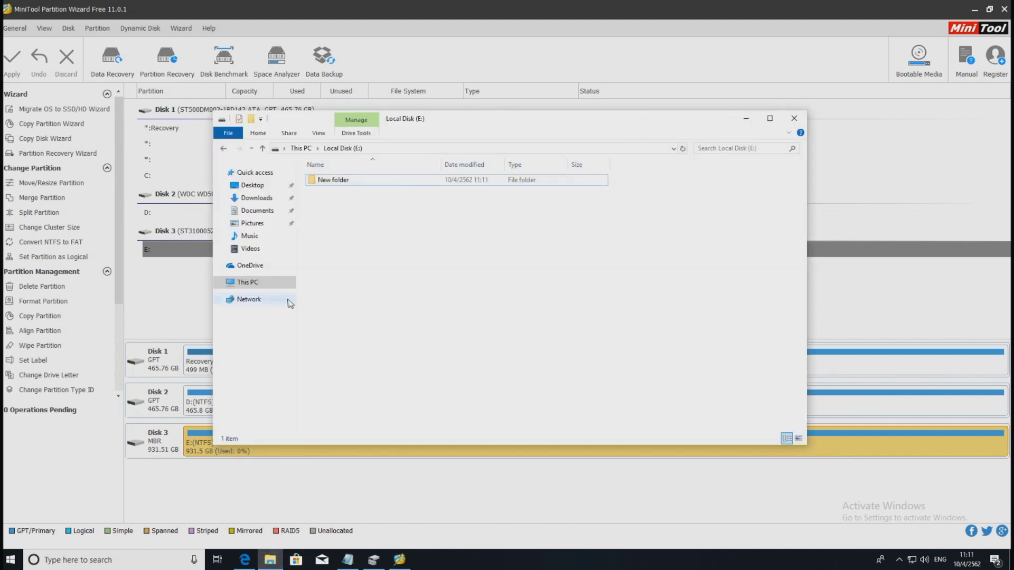
click(240, 283)
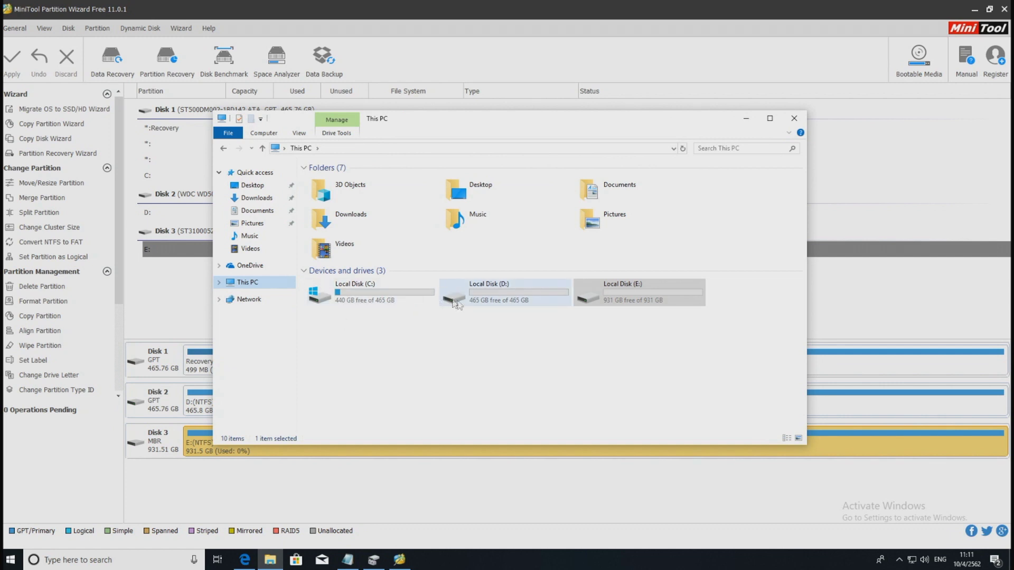
double_click(490, 301)
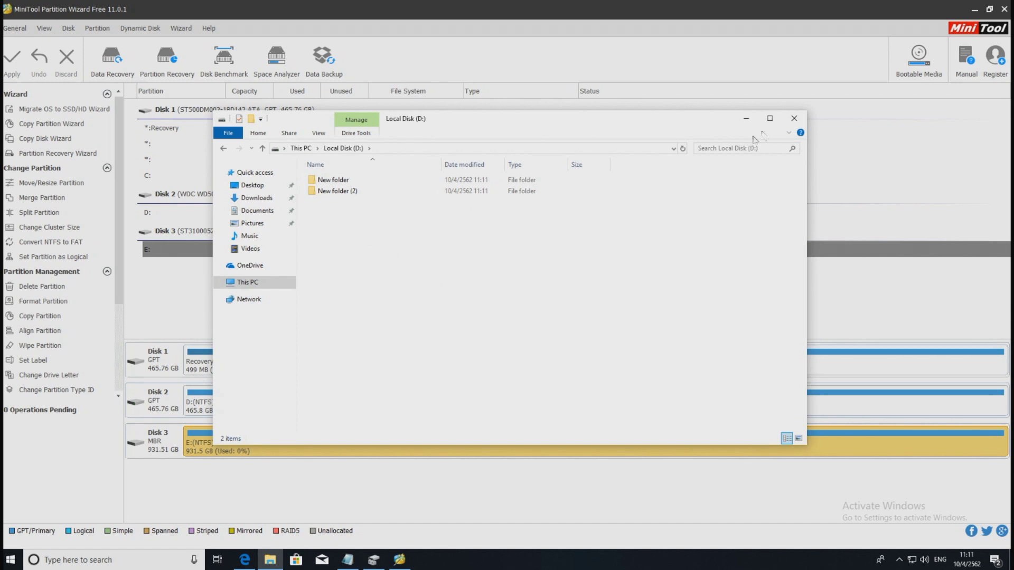
click(790, 119)
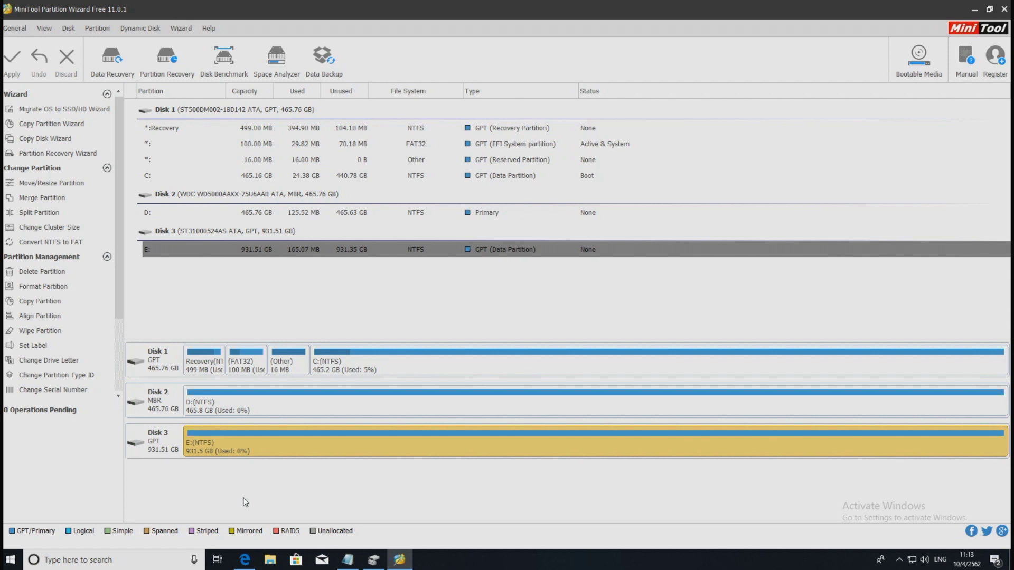
Convert system Disk 1 from GPT to MBR, apply the pending changes and restart the PC to run them.
right_click(149, 359)
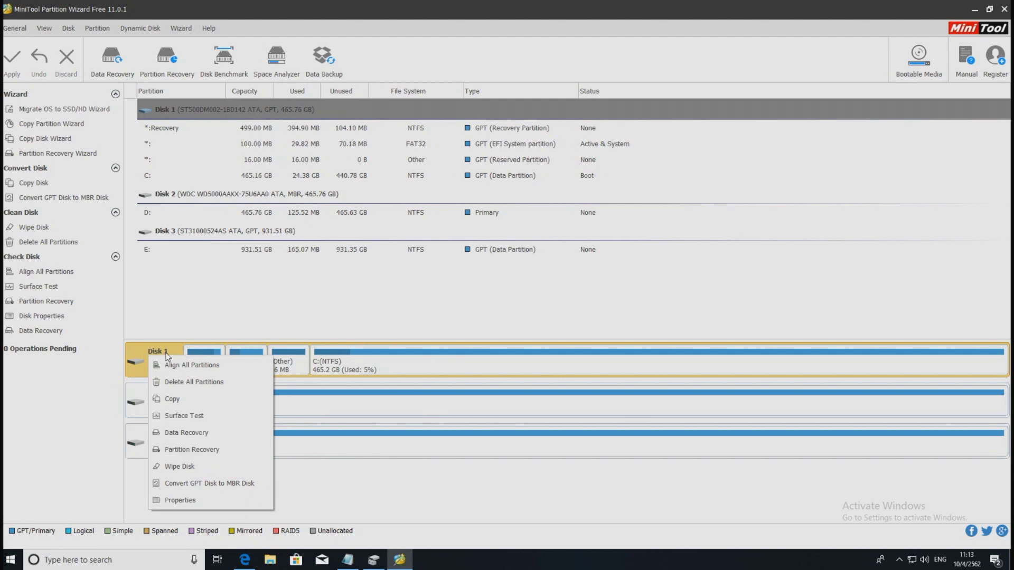
click(218, 492)
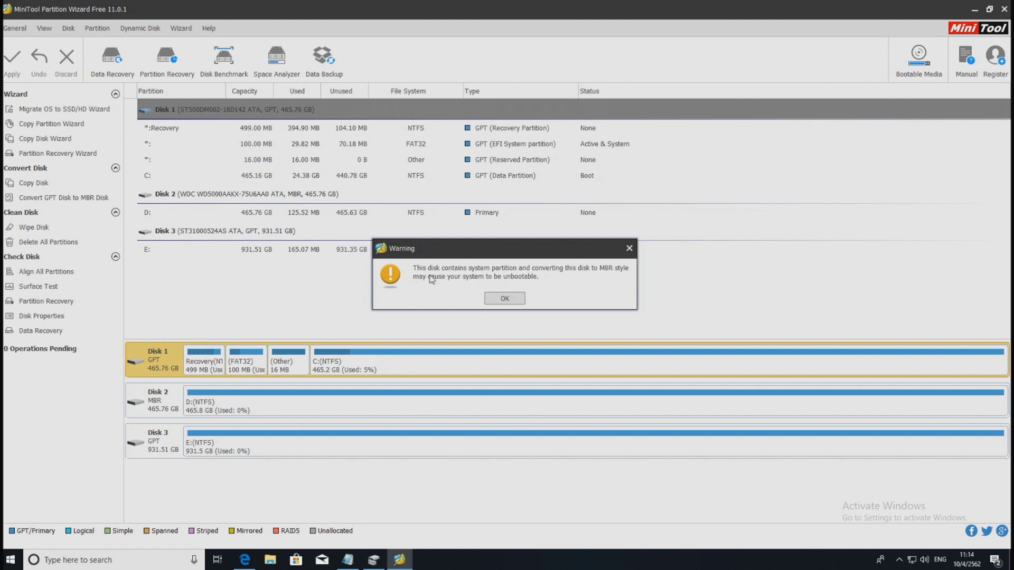
click(505, 298)
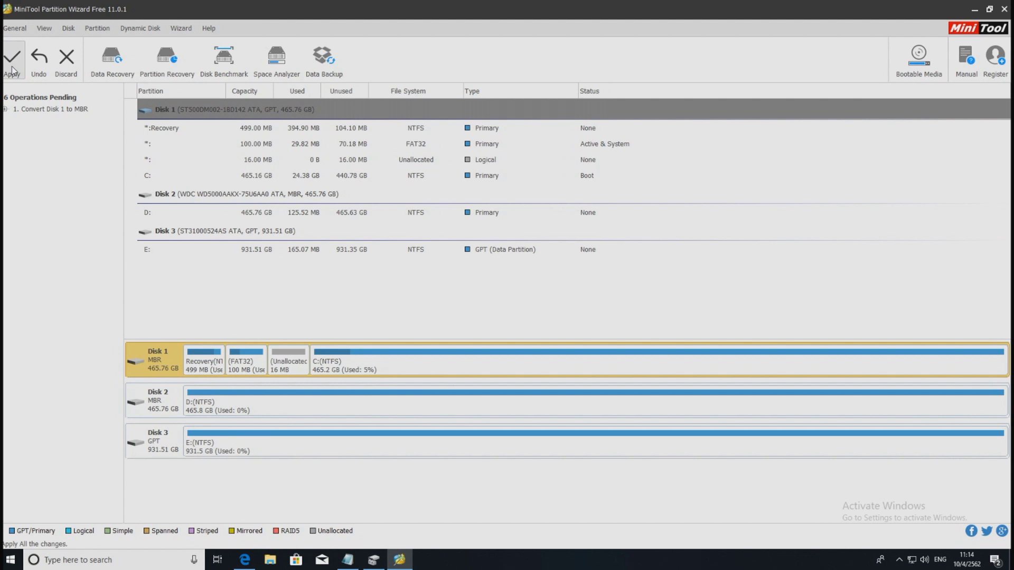
click(12, 62)
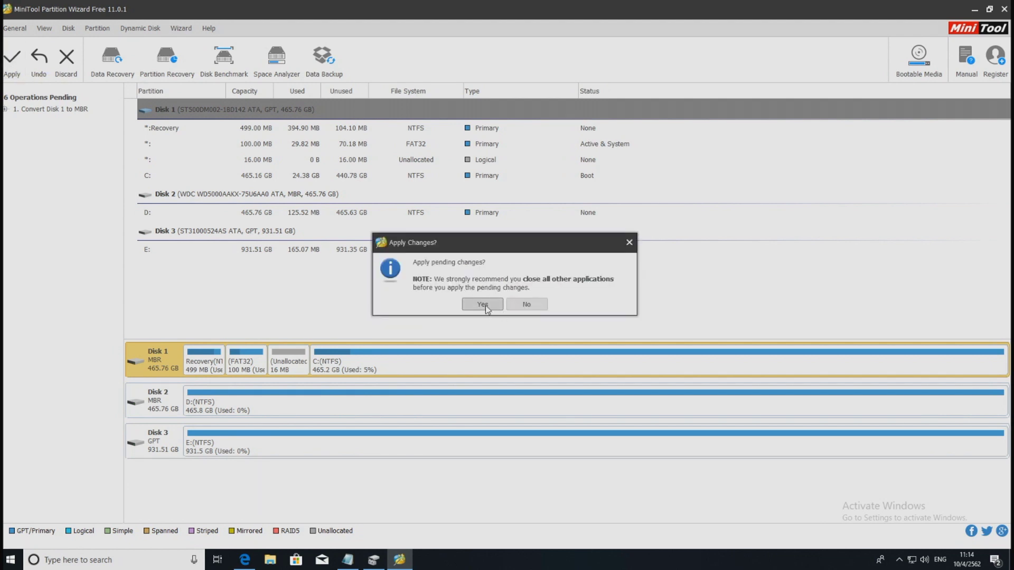
click(482, 305)
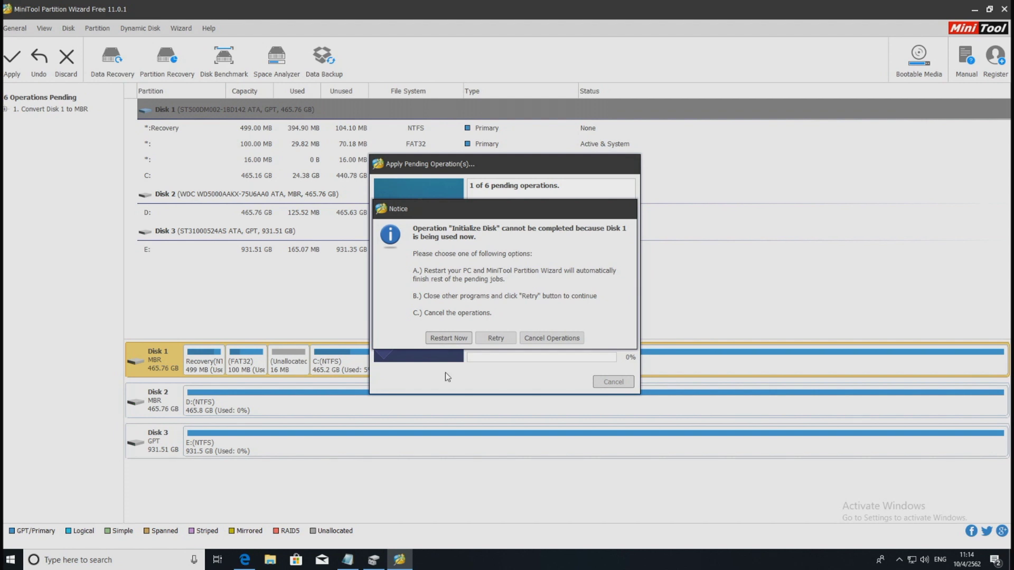
click(445, 341)
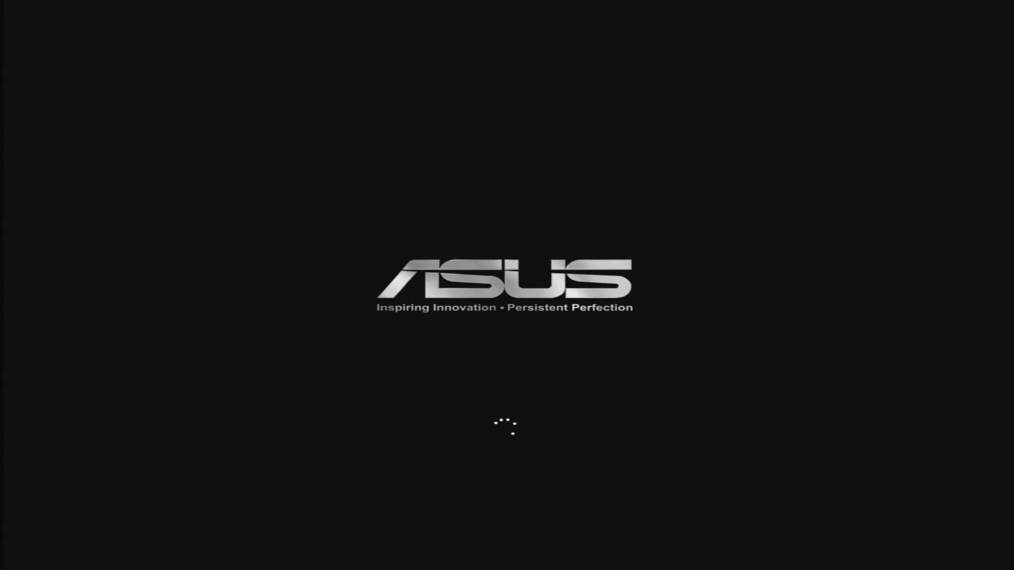